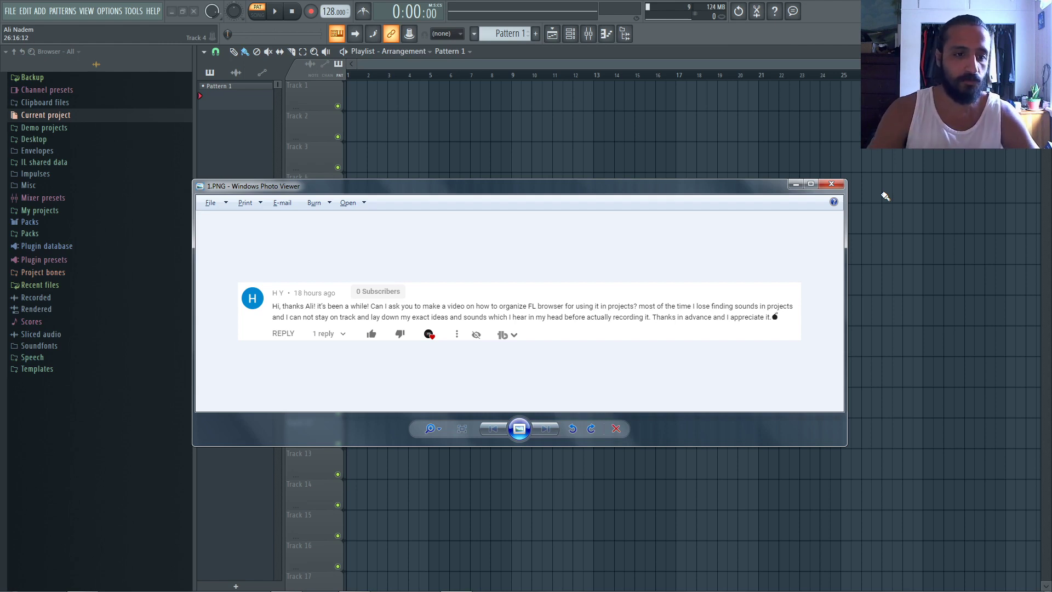
Close the screenshot viewer and drag the browser panel's edge to widen it slightly
left_click(831, 186)
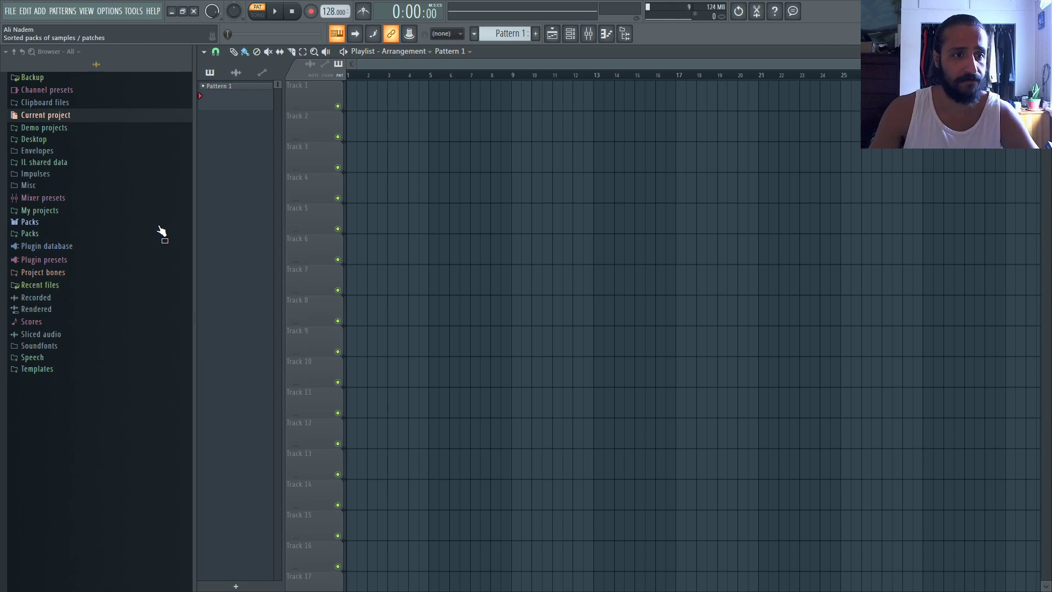
mouse_move(191, 225)
left_mouse_down()
mouse_move(6, 228)
mouse_move(125, 232)
mouse_move(2, 216)
mouse_move(186, 218)
mouse_move(211, 228)
left_mouse_up()
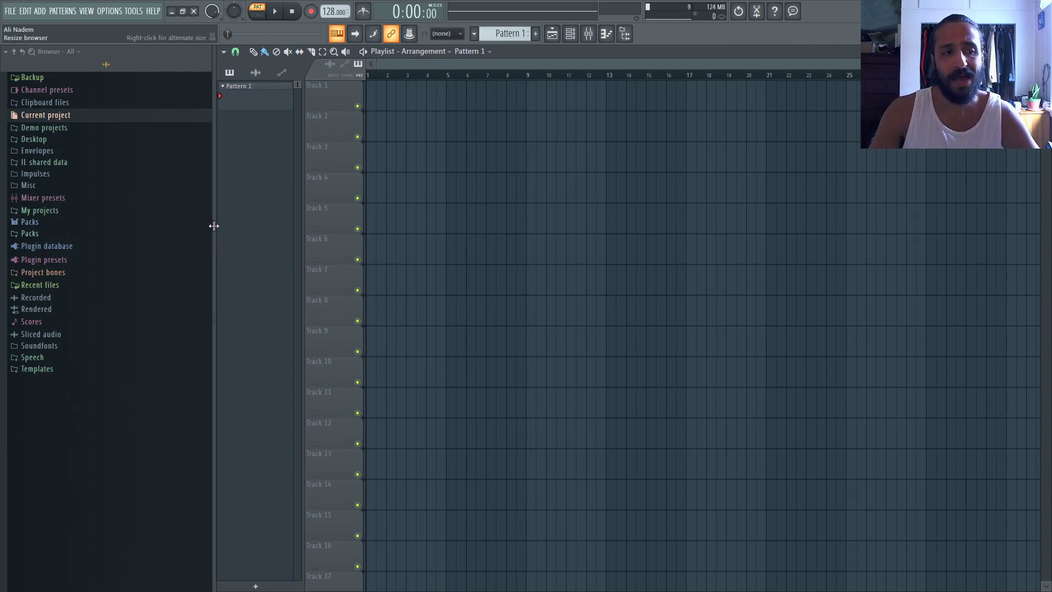
Expand the Packs folder and open OPTIONS > File settings to check the extra search folders
left_click(122, 235)
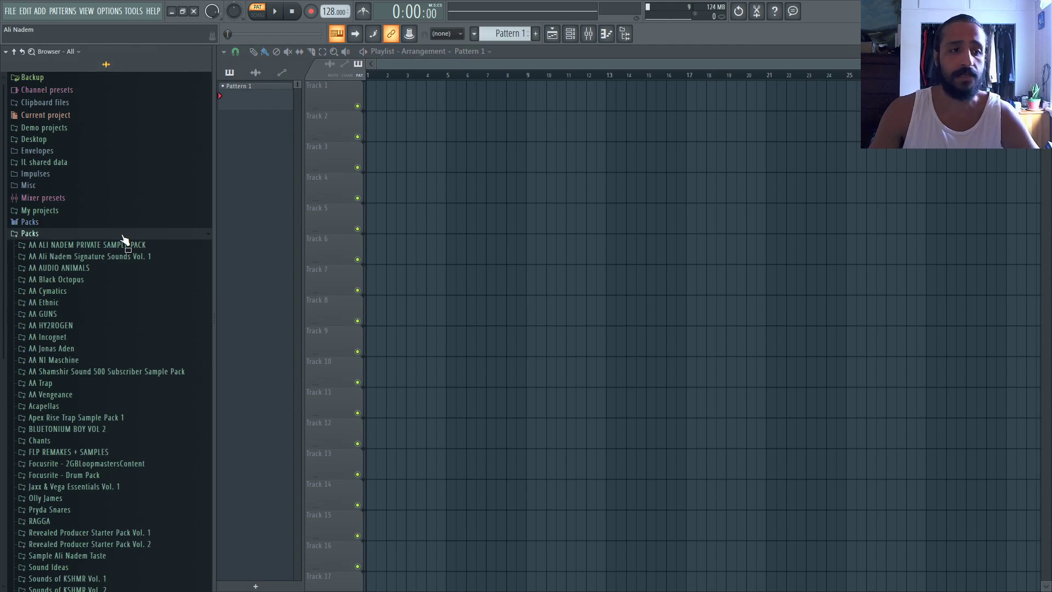
left_click(109, 11)
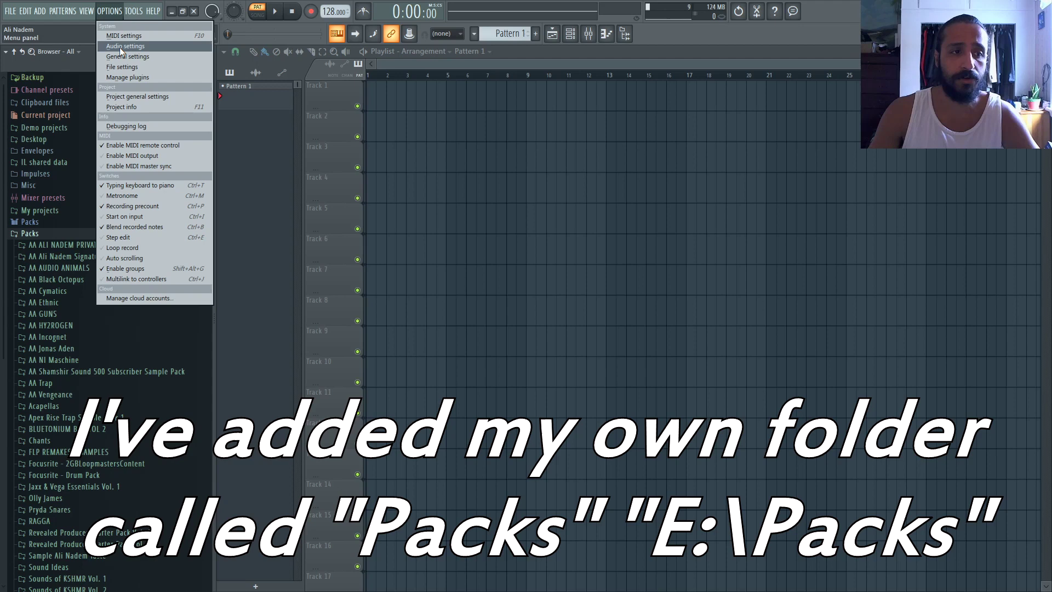
left_click(111, 12)
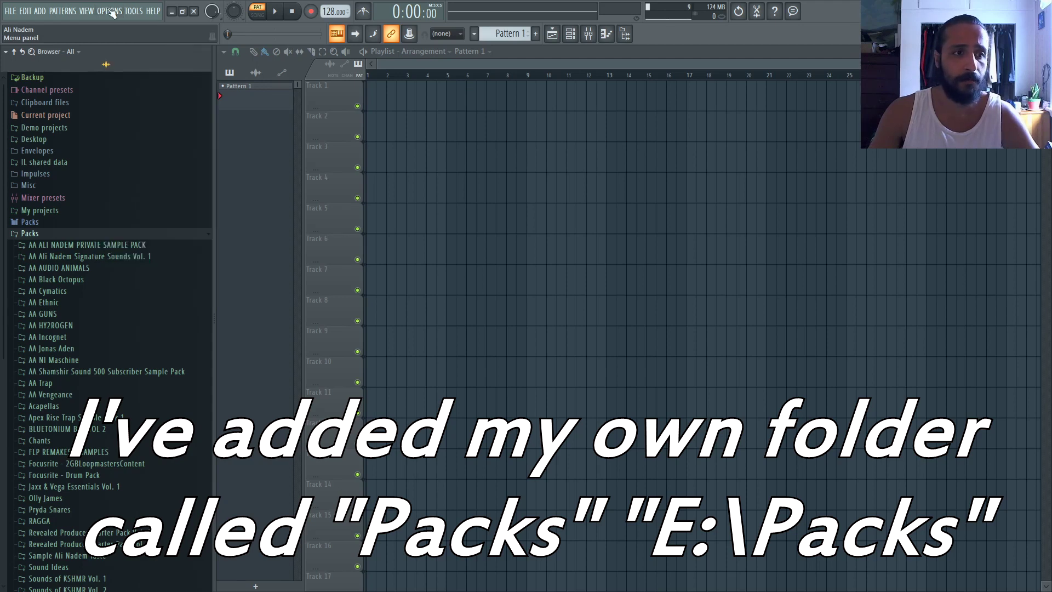
left_click(112, 12)
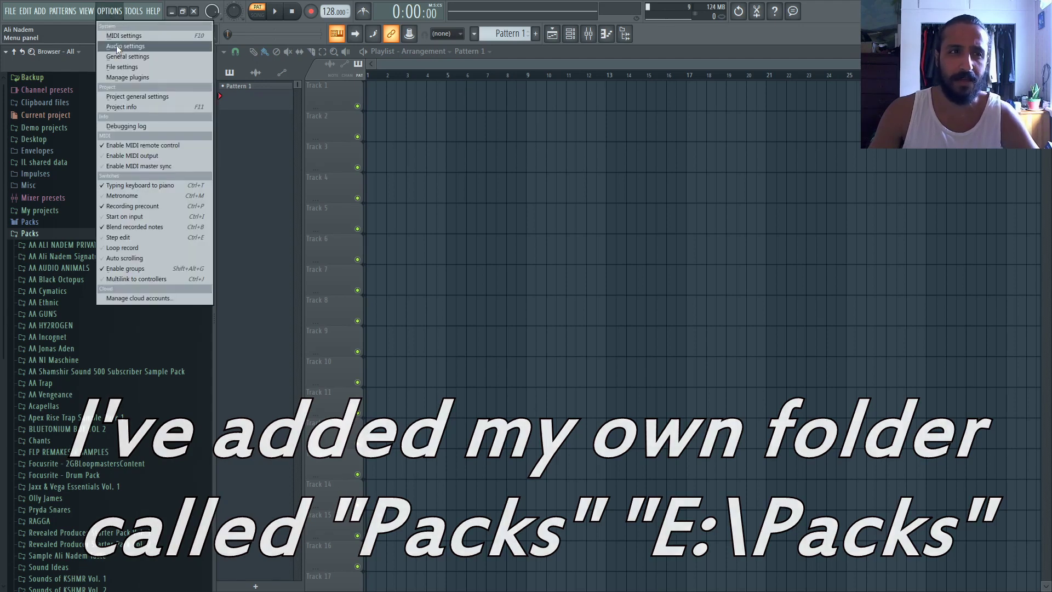
left_click(118, 67)
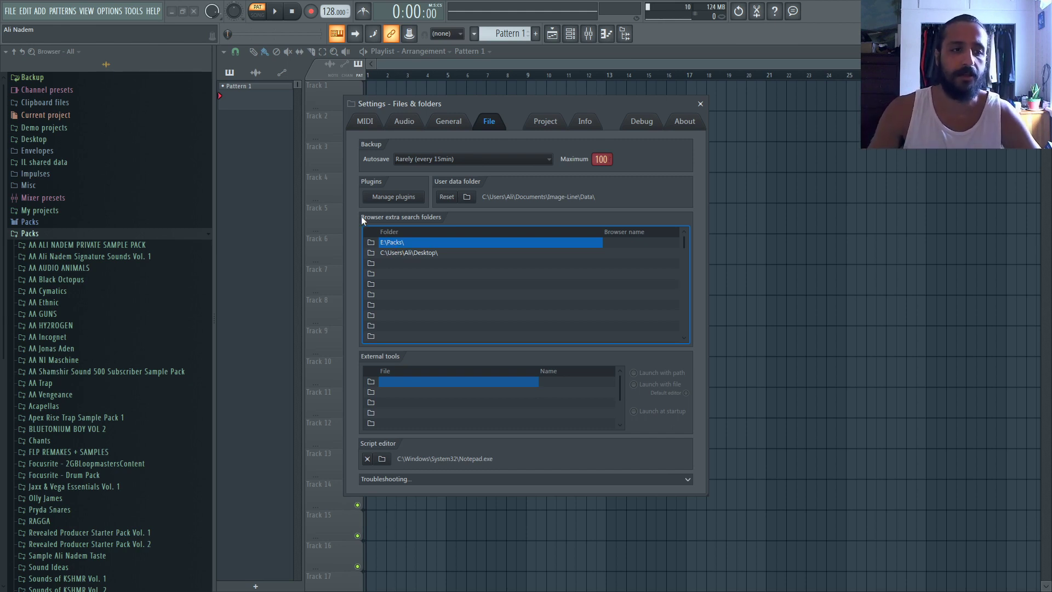
left_click(700, 104)
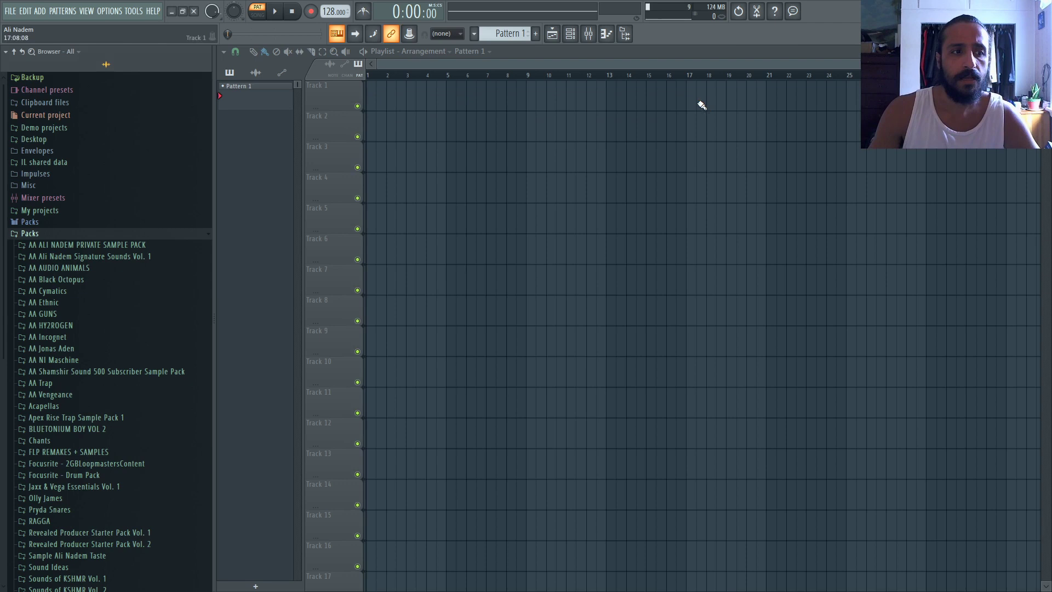
left_click(122, 234)
left_click(122, 234)
scroll(124, 235, "down", 3)
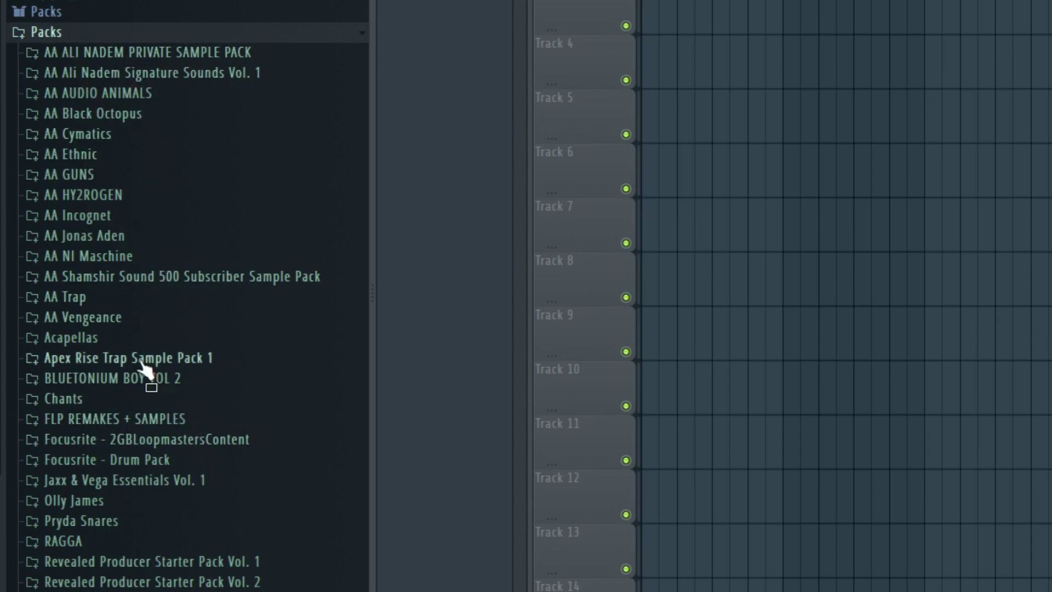
scroll(153, 364, "down", 2)
scroll(149, 361, "up", 2)
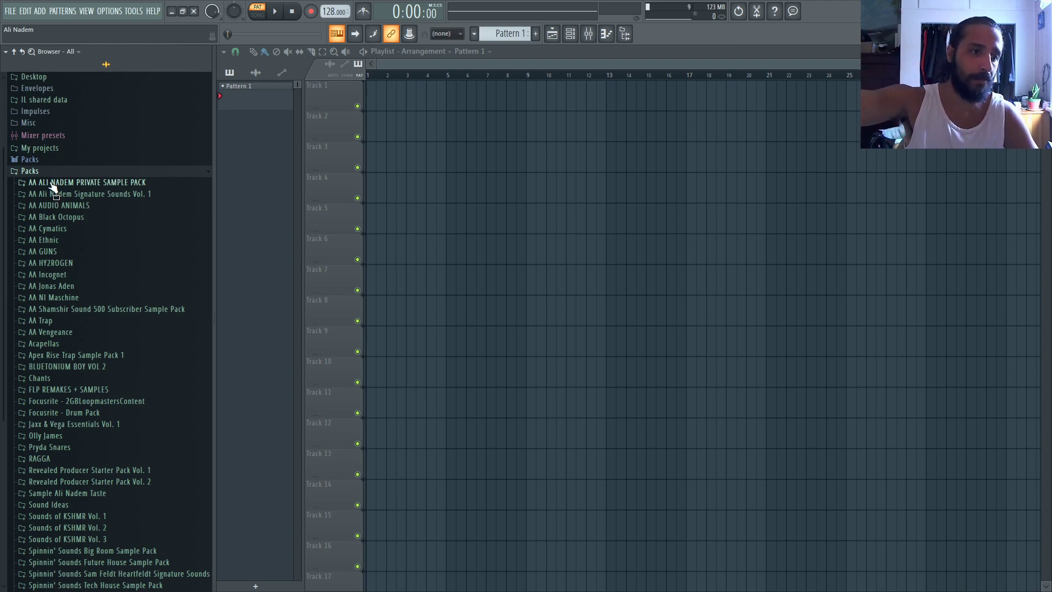
Browse the signature sounds pack's FX > Downlifters samples, widen the browser, then collapse the pack
left_click(100, 195)
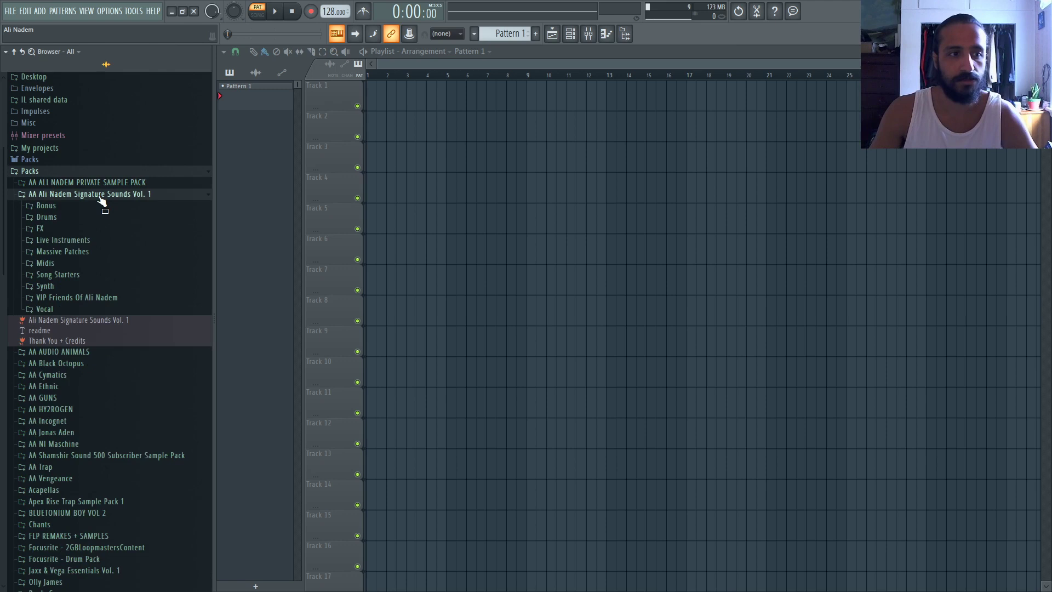
left_click(75, 228)
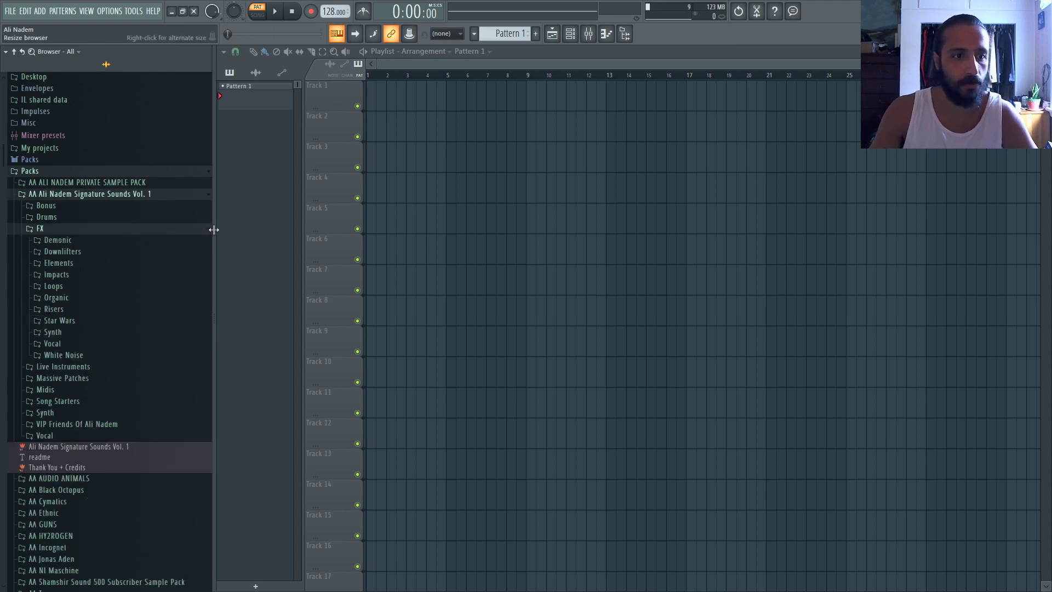
left_click_drag(213, 229, 220, 230)
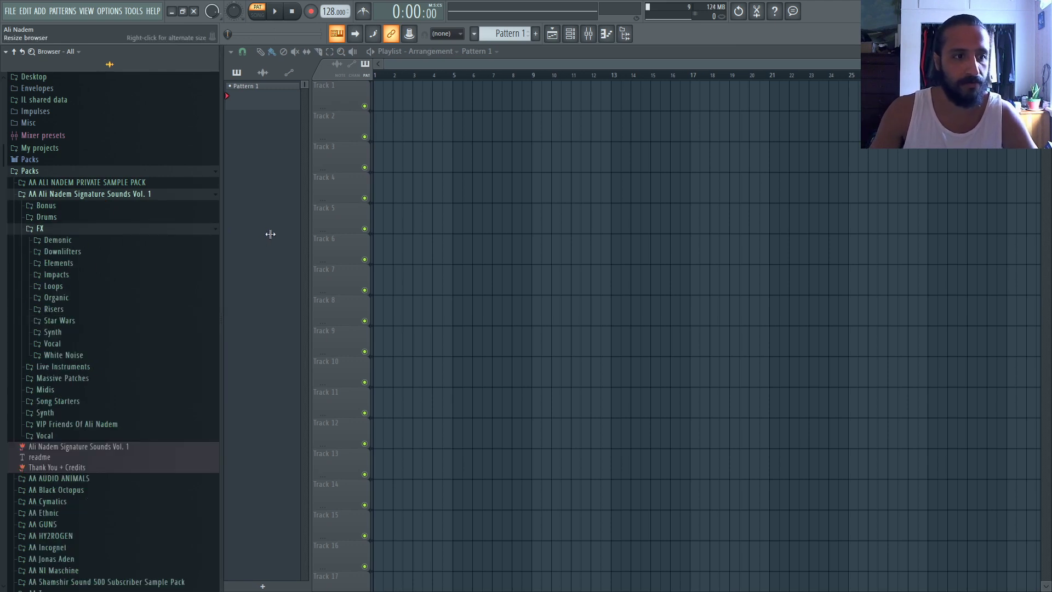
left_click(97, 252)
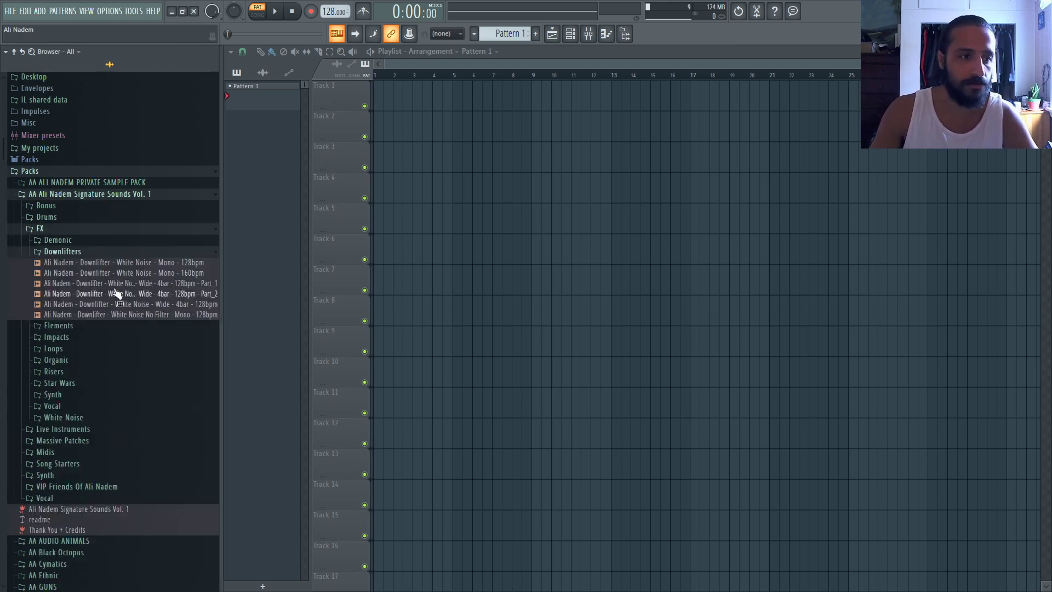
left_click(117, 194)
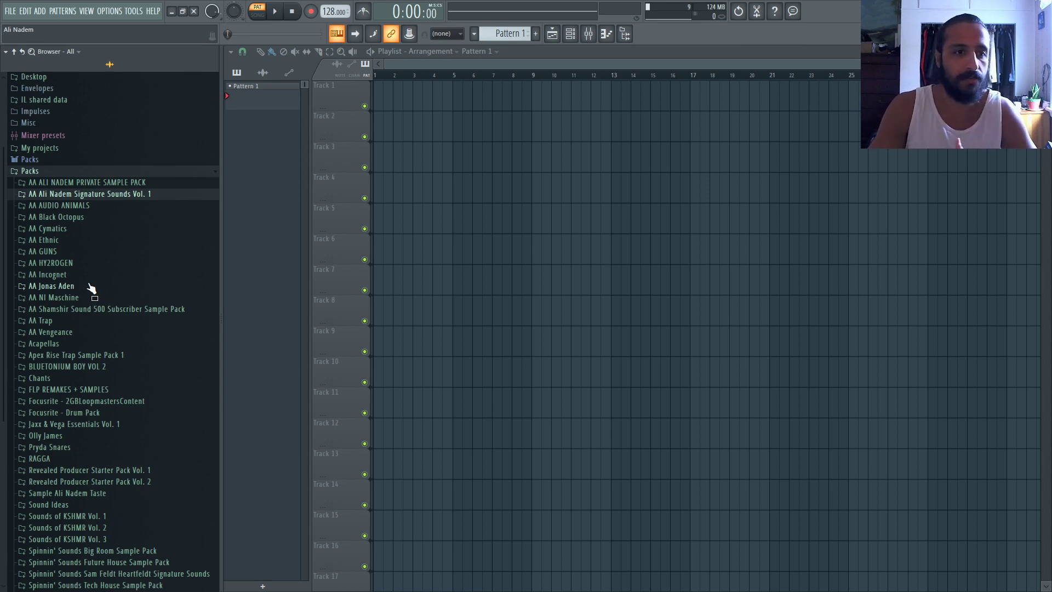
left_click(134, 197)
left_click(77, 229)
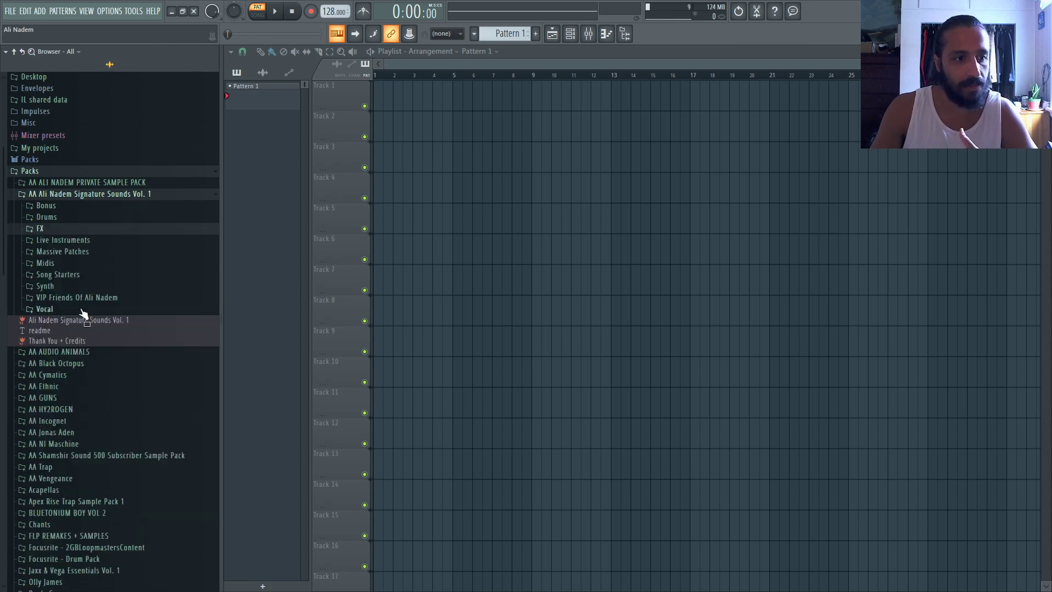
left_click(82, 311)
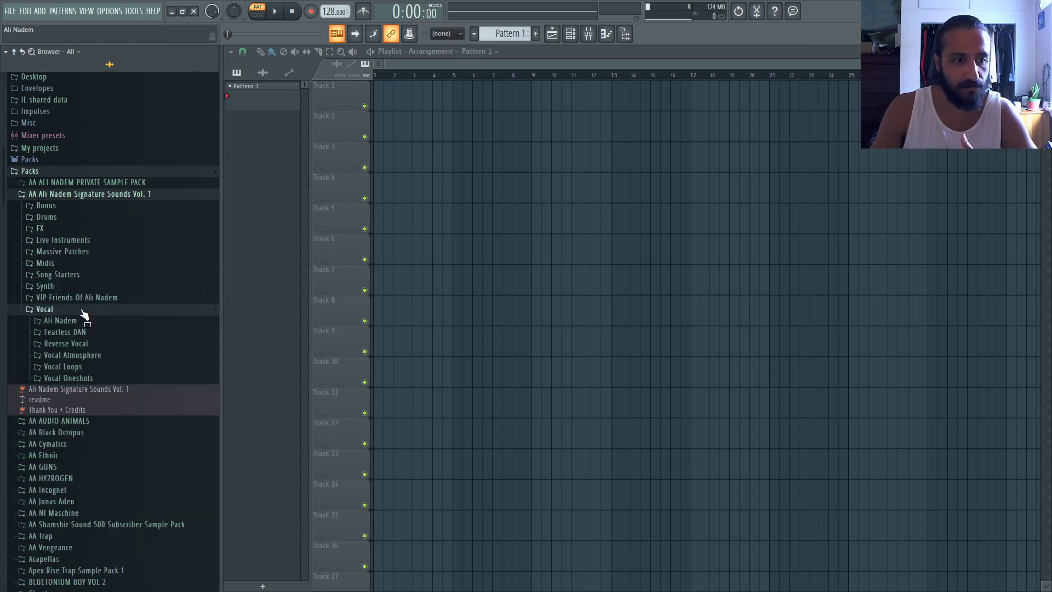
left_click(103, 378)
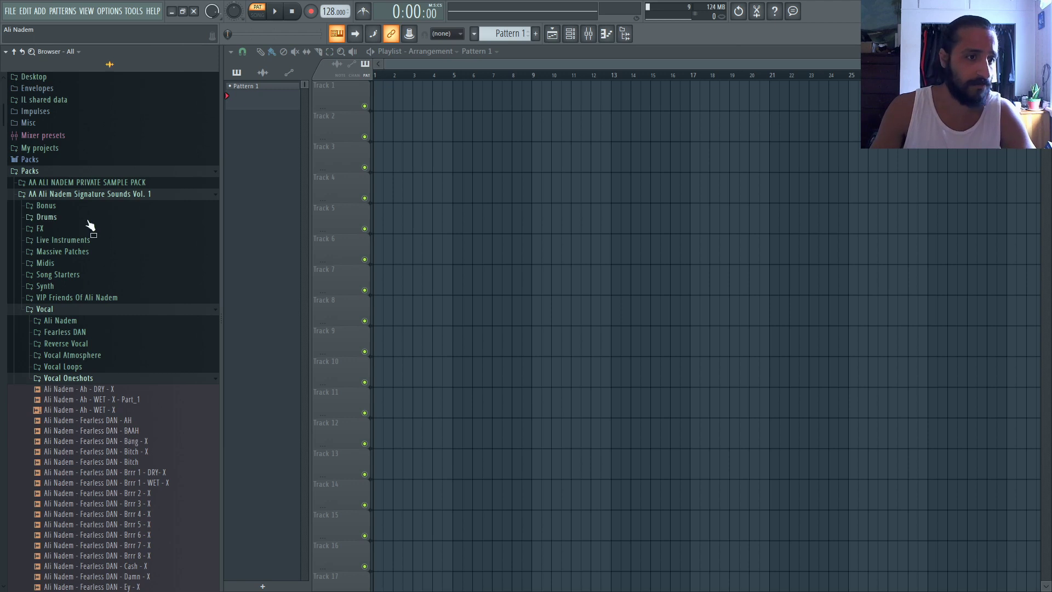
left_click(104, 195)
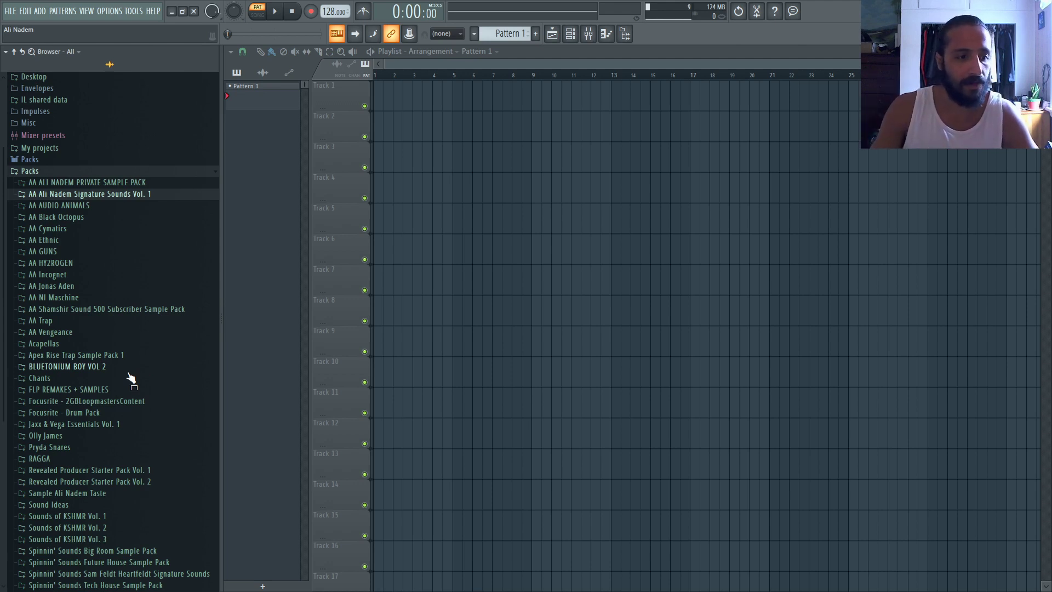
Peek inside and re-collapse the Brass Freak, Boom Boom Bass and AA Good Samples folders
left_click(90, 494)
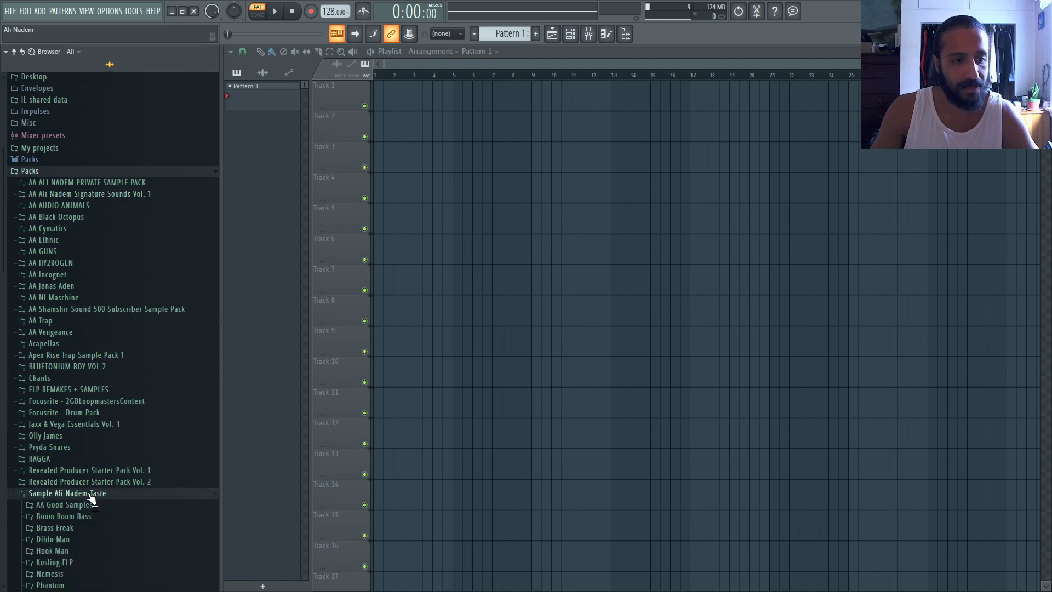
scroll(118, 449, "down", 4)
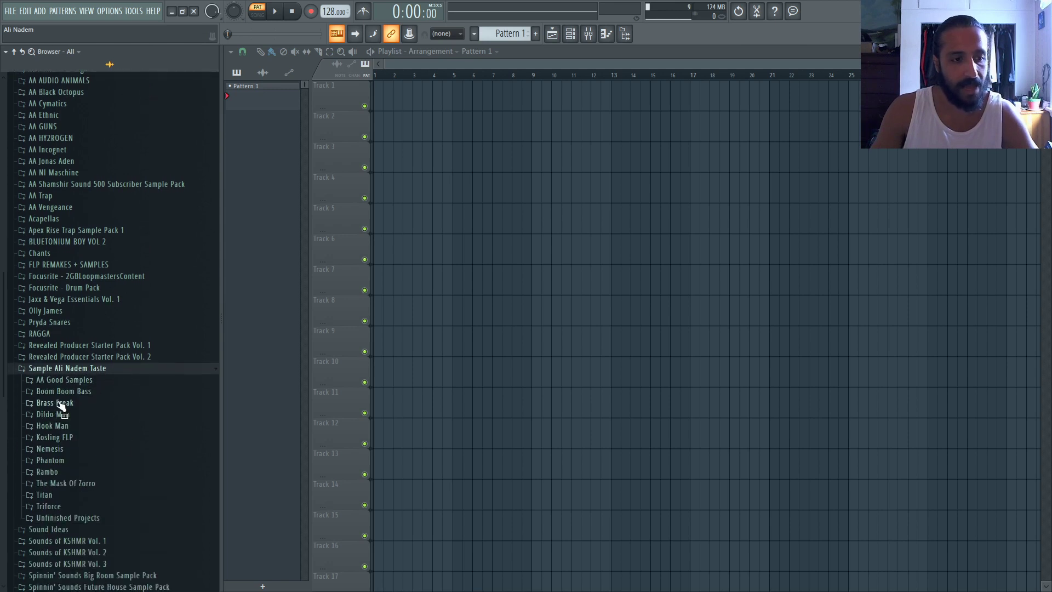
left_click(63, 404)
left_click(70, 404)
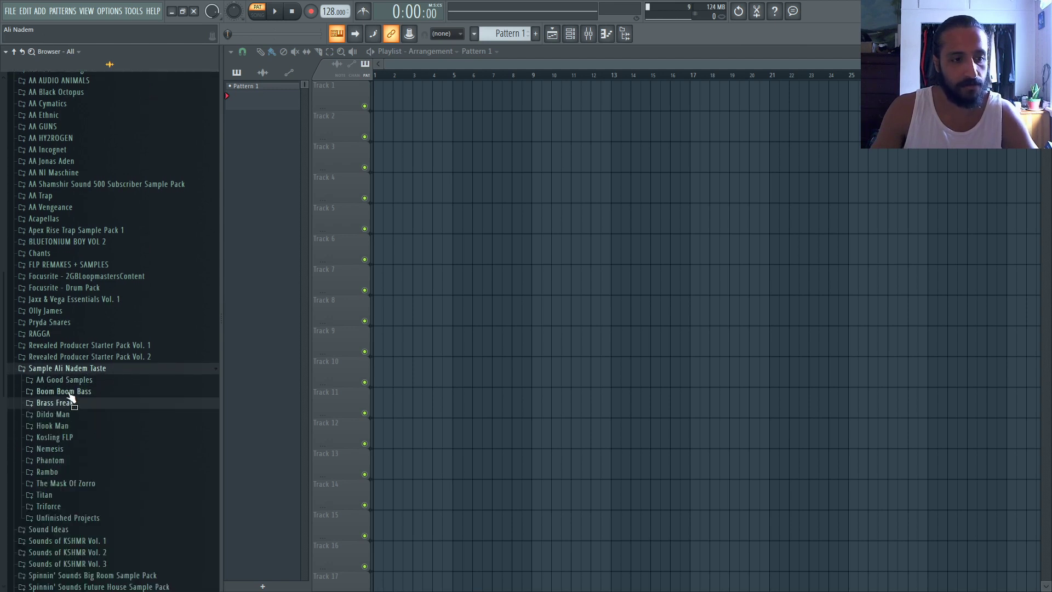
left_click(70, 391)
left_click(70, 391)
left_click(71, 380)
left_click(71, 380)
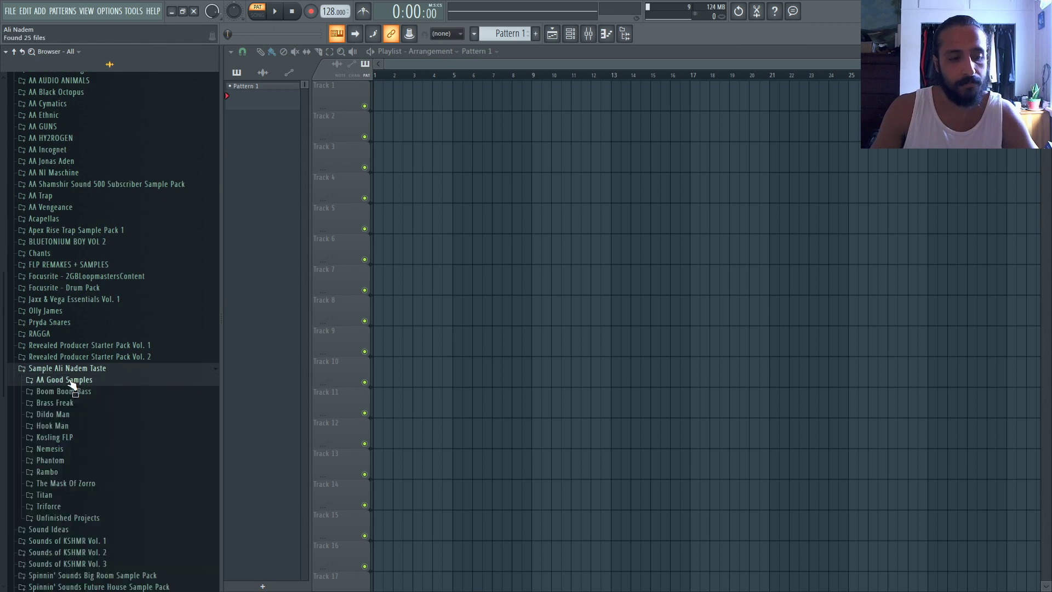
left_click(64, 414)
left_click(66, 415)
Check Hook Man and Kosling FLP, then collapse the open Packs sample folder and scroll to the top
left_click(69, 426)
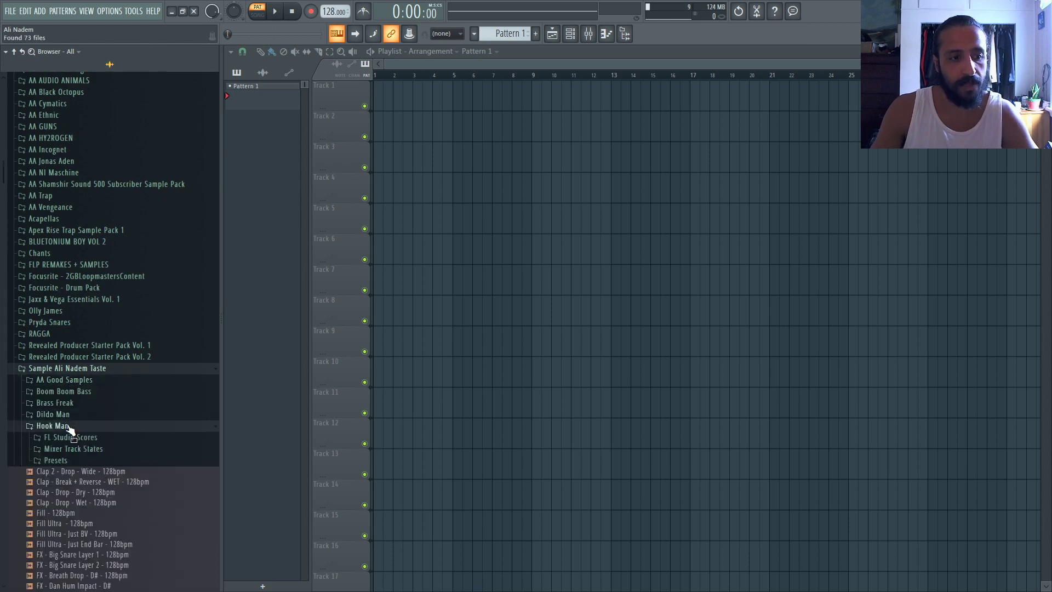
left_click(69, 426)
scroll(72, 405, "down", 2)
left_click(71, 376)
left_click(71, 377)
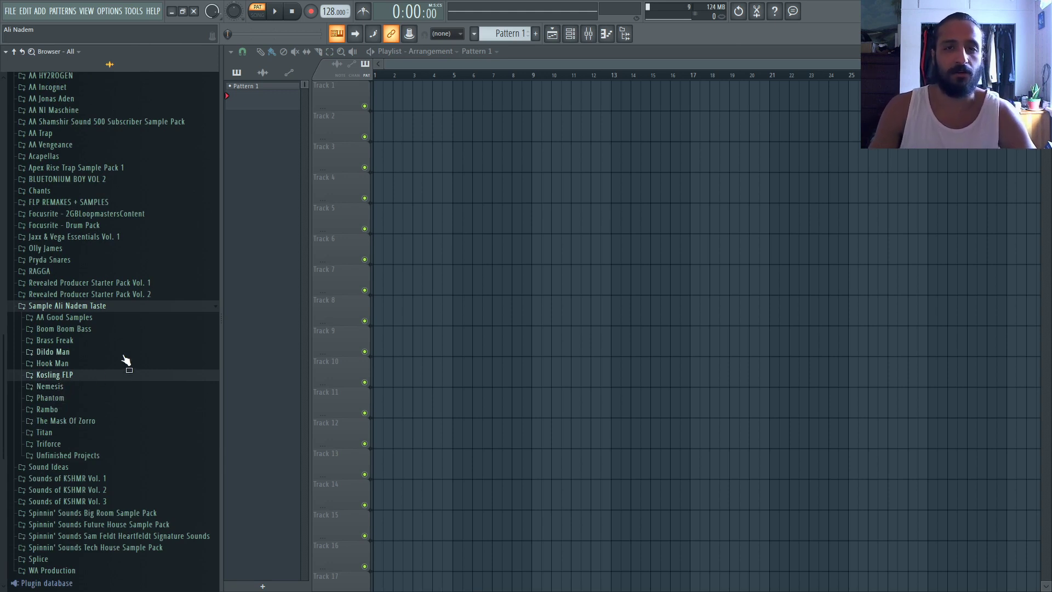
left_click(94, 308)
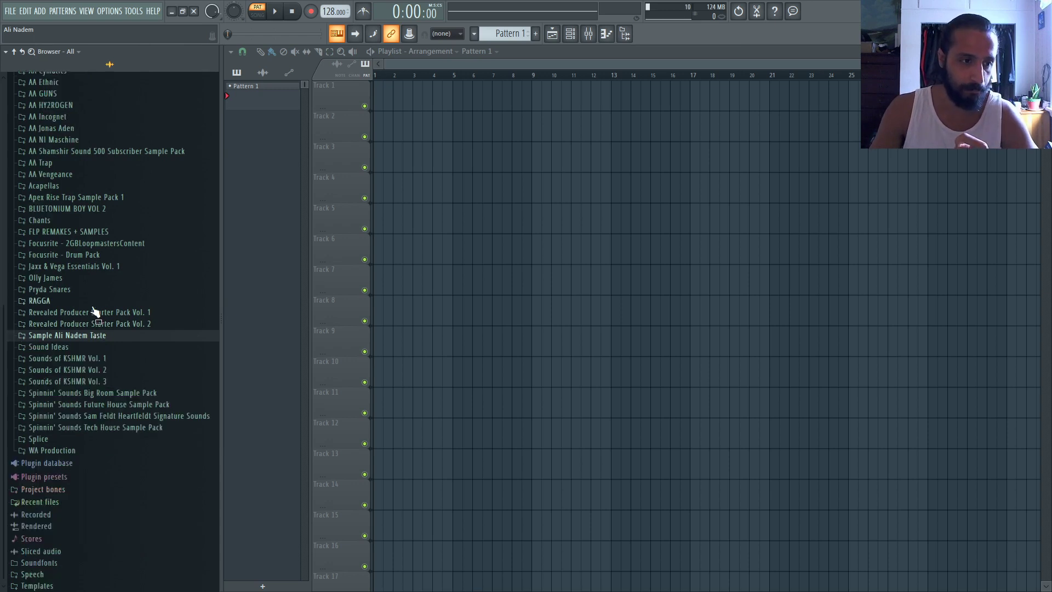
scroll(118, 313, "up", 6)
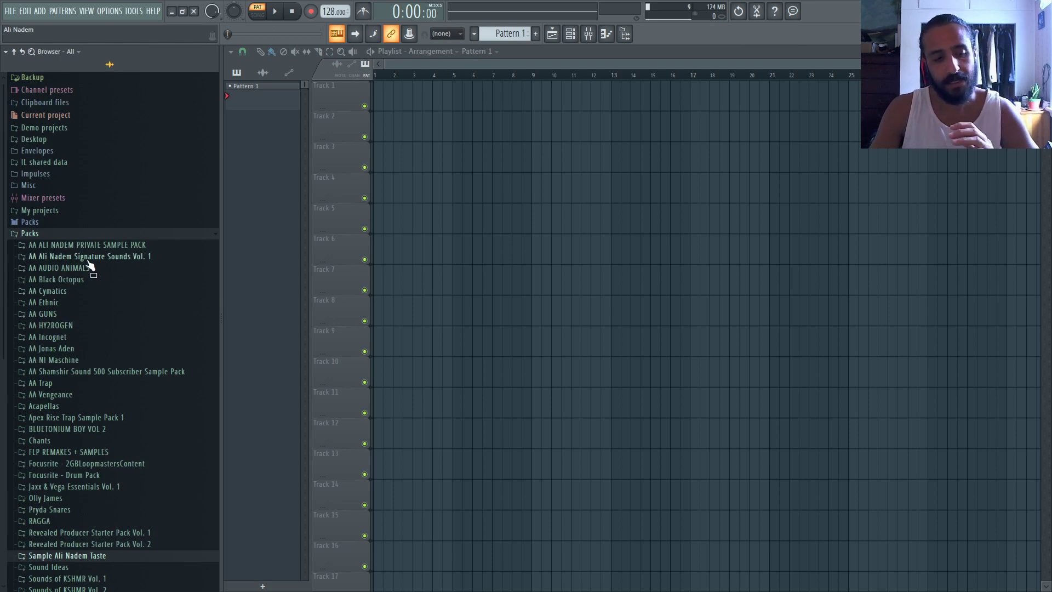
Show the browser options menu with Find, Smart find and Find next
left_click(6, 52)
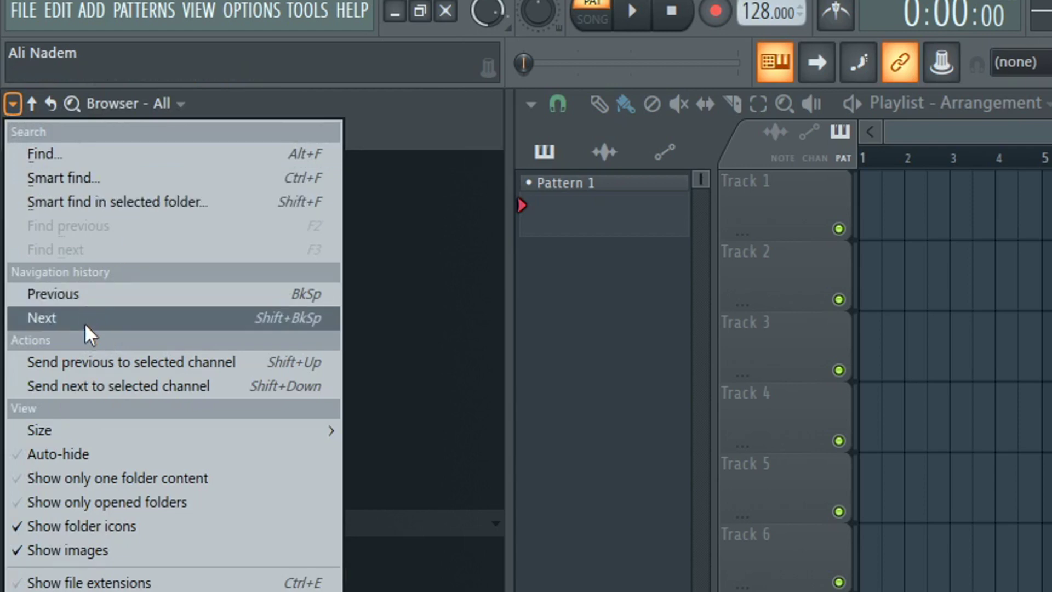
Dismiss the menu and expand Signature Sounds Vol. 1 > FX > Demonic to list its samples
left_click(496, 307)
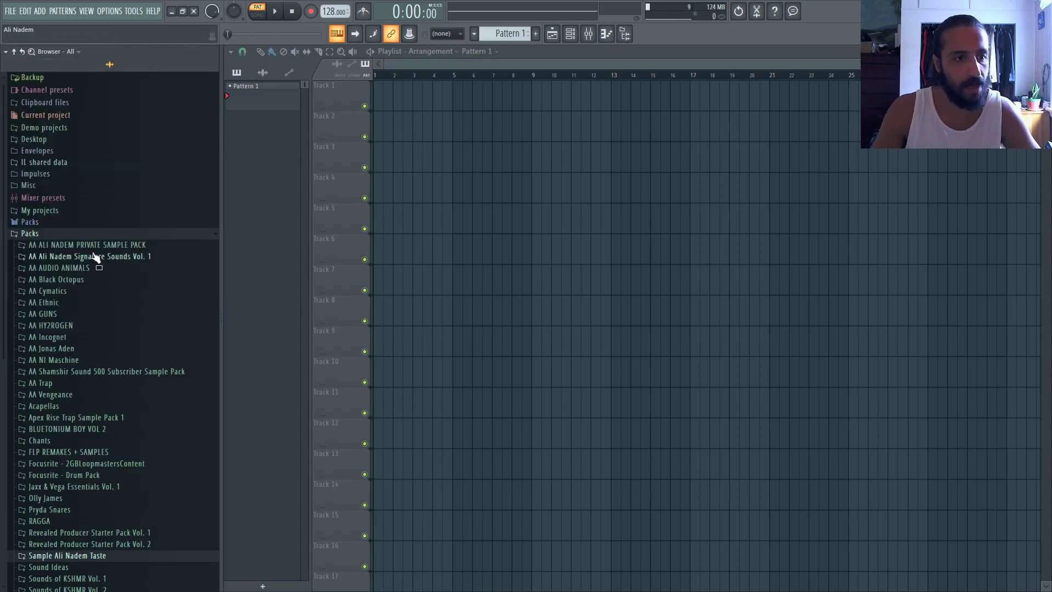
left_click(95, 256)
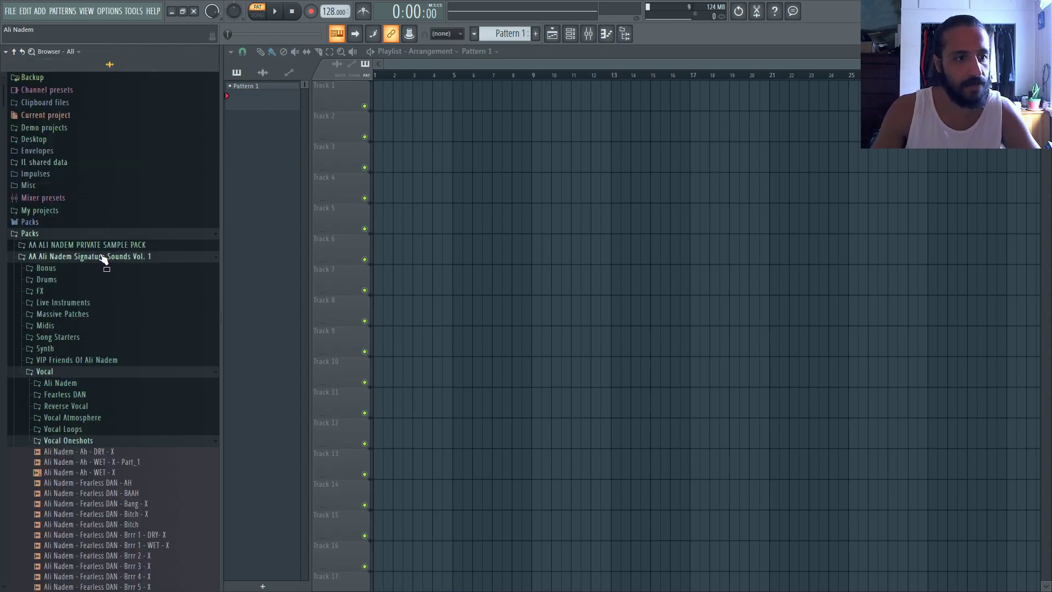
left_click(66, 290)
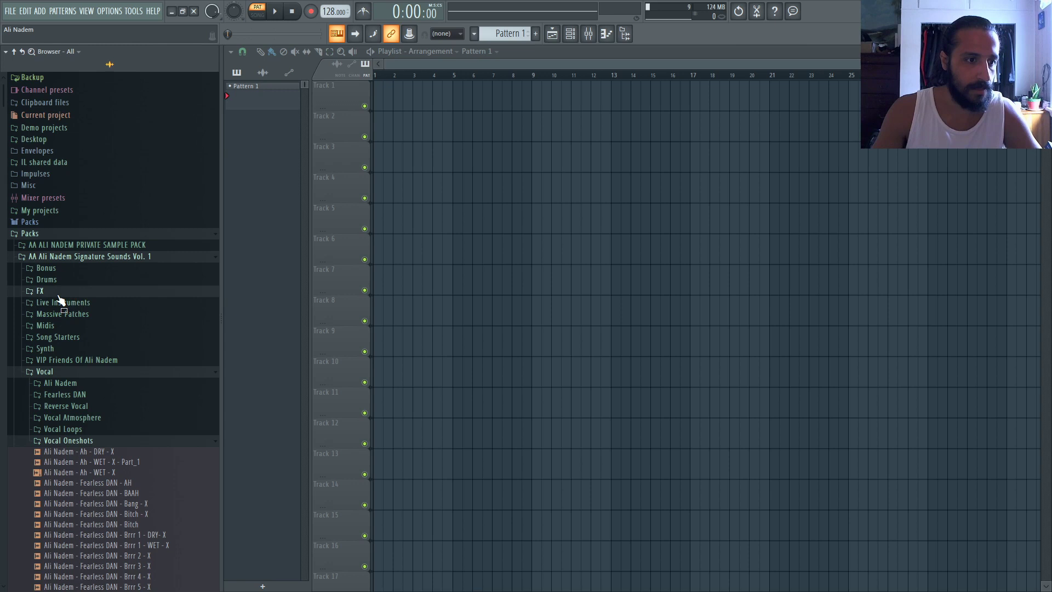
left_click(73, 303)
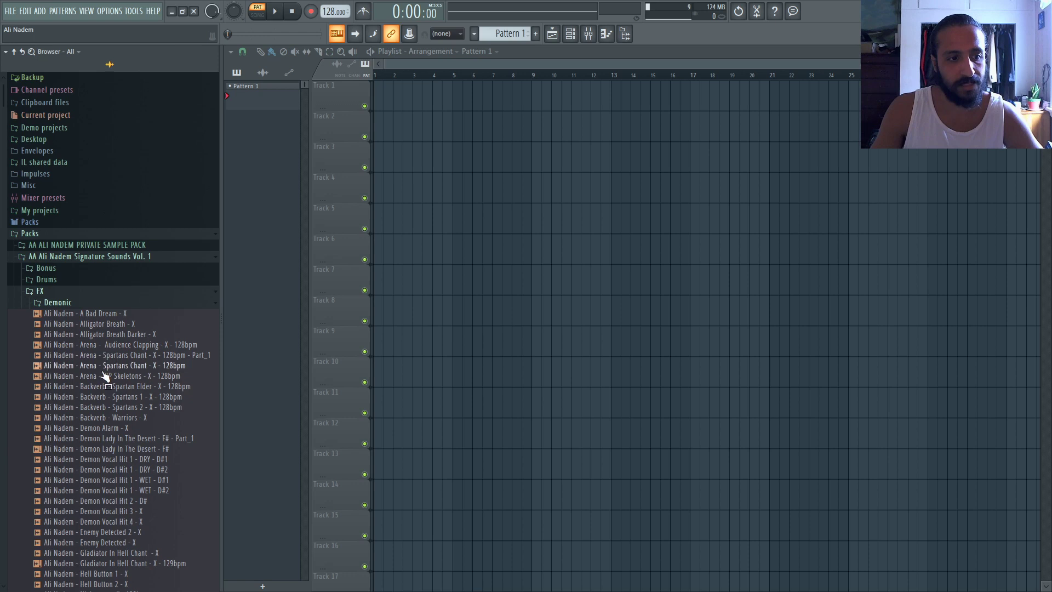
Smart-find 'arena', refold Desktop and Packs, and jump to the Shamshir Sound pack match
key("ctrl+f")
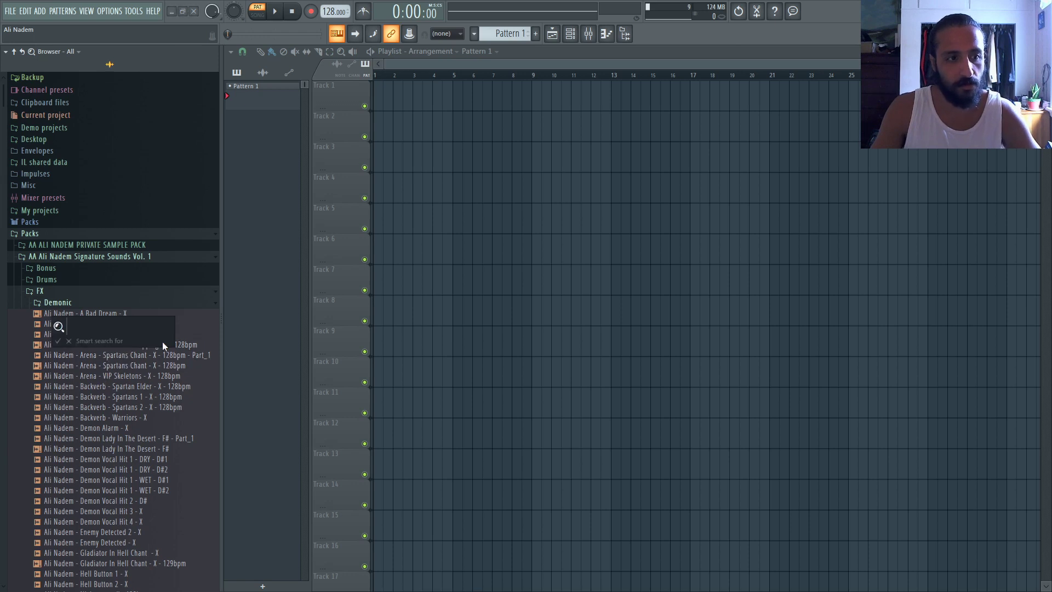
type("clap")
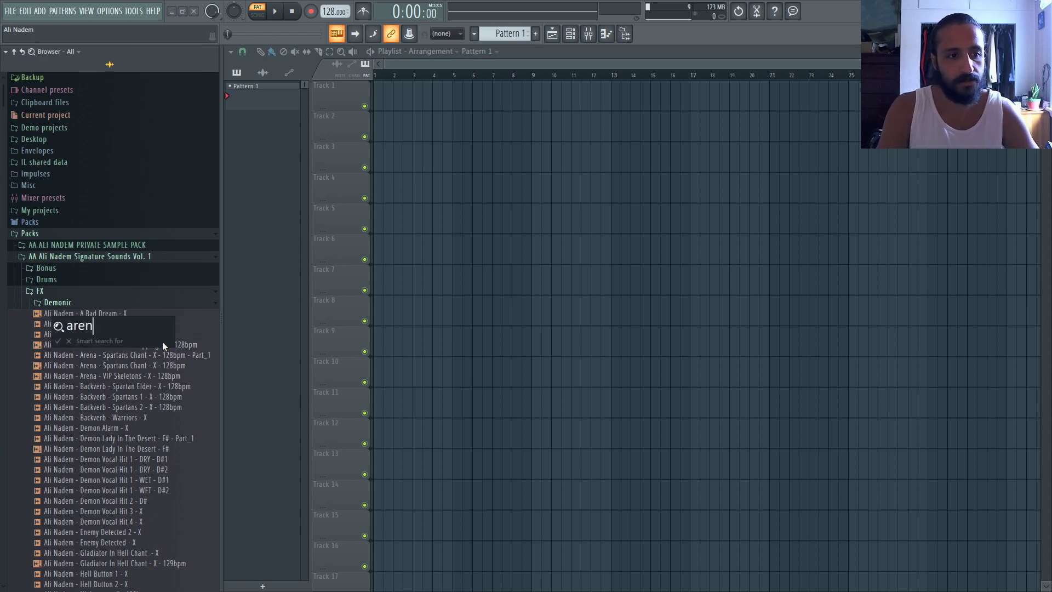
key("Return")
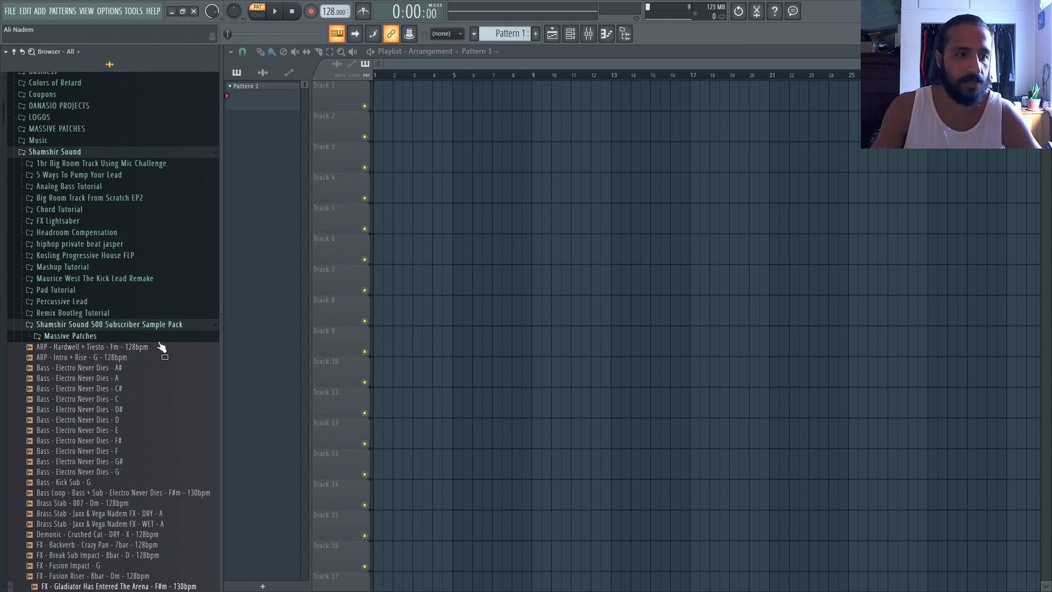
scroll(129, 328, "up", 4)
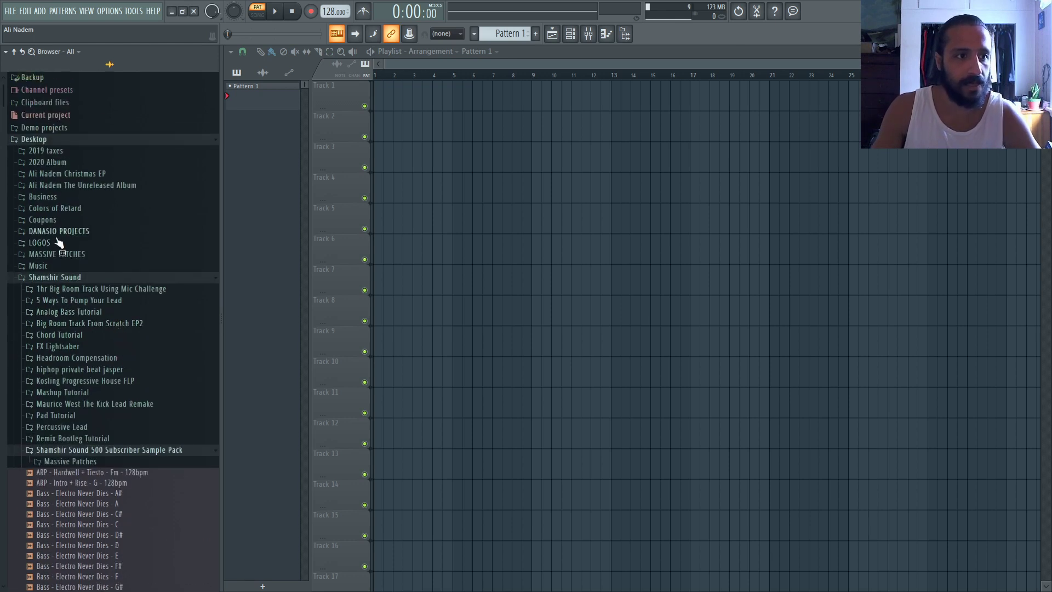
left_click(44, 142)
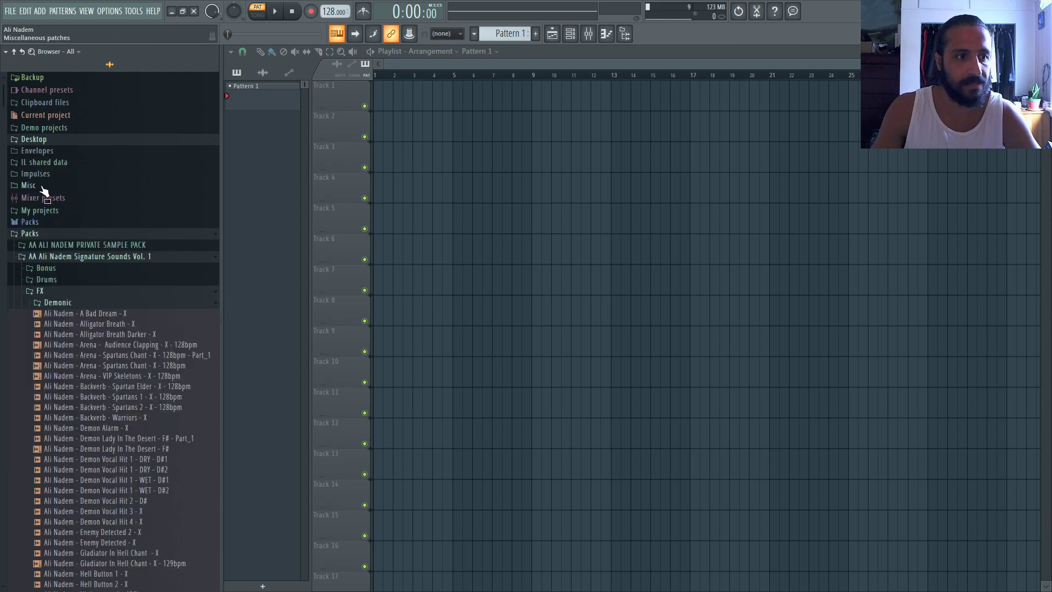
left_click(41, 236)
left_click(40, 236)
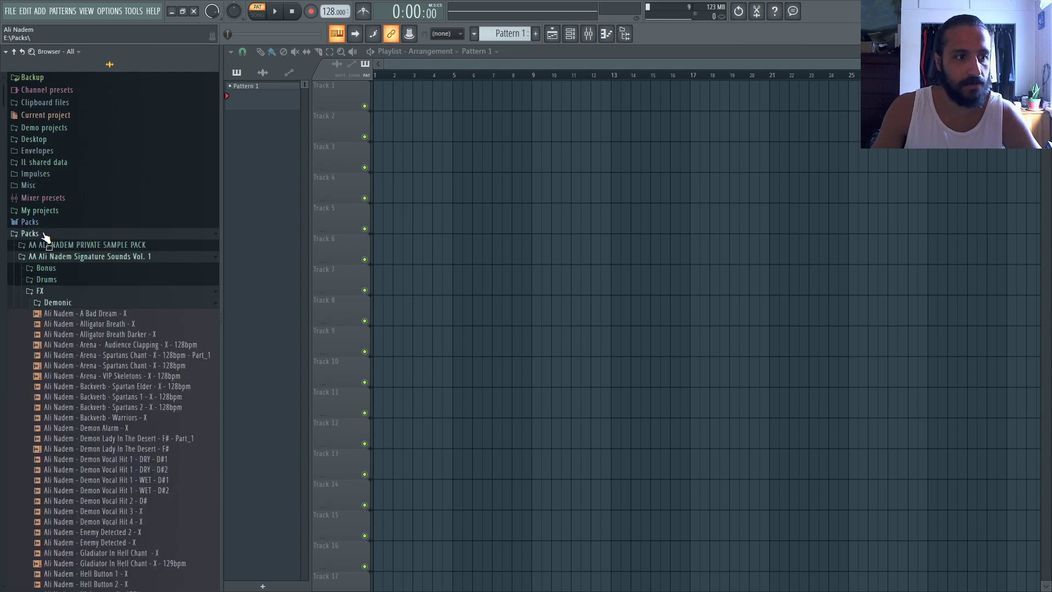
left_click(42, 232)
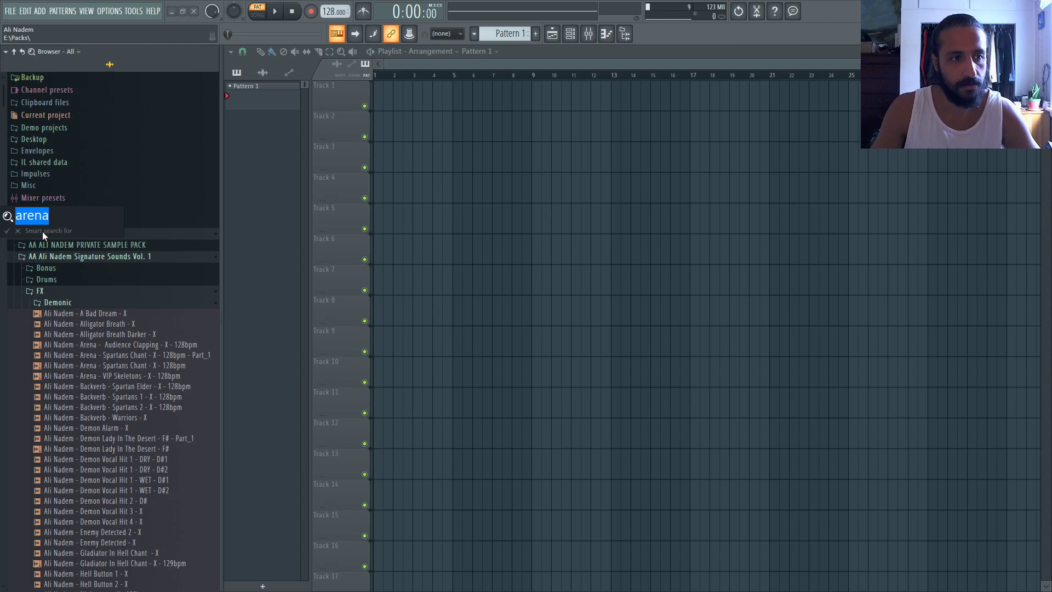
left_click(42, 231)
scroll(80, 363, "up", 4)
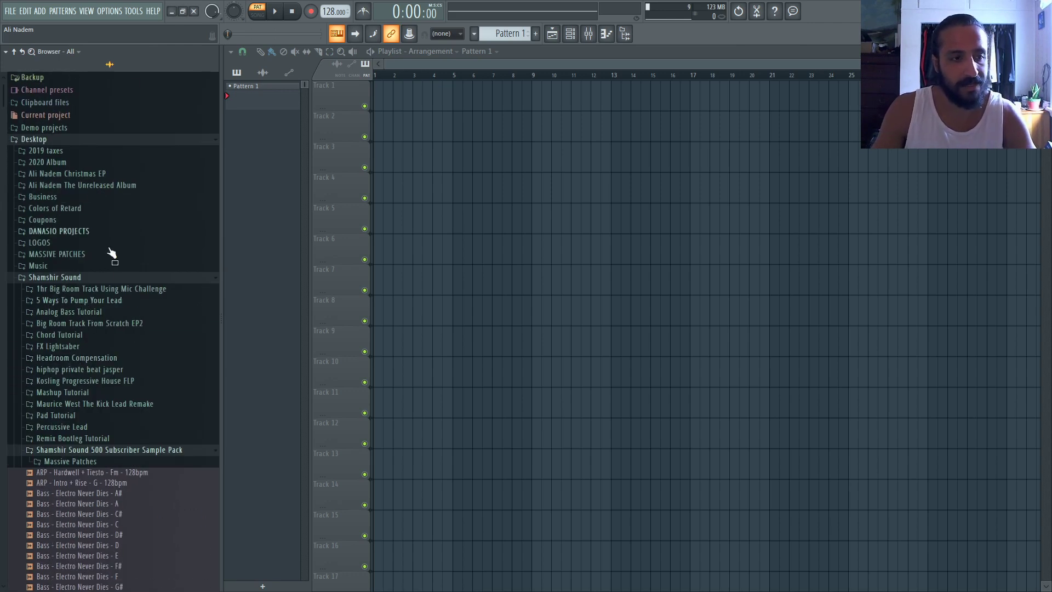
left_click(103, 200)
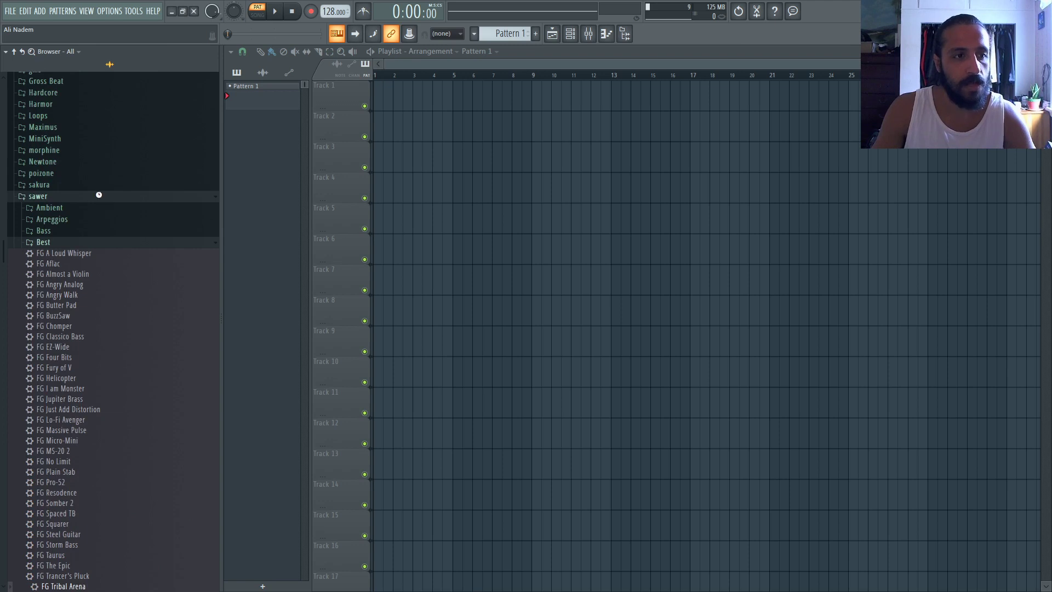
scroll(102, 201, "down", 10)
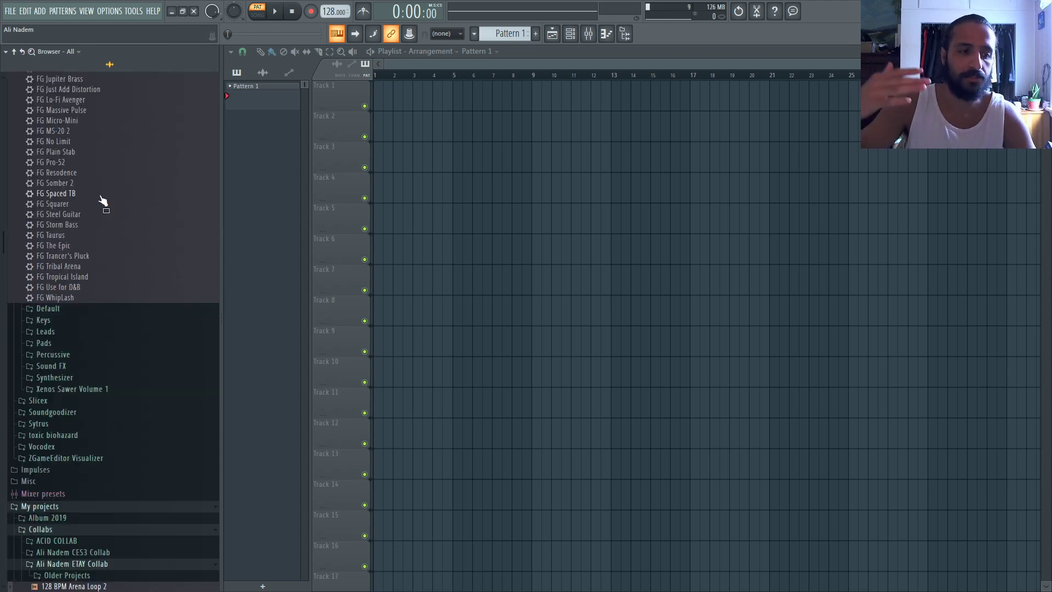
scroll(100, 199, "down", 15)
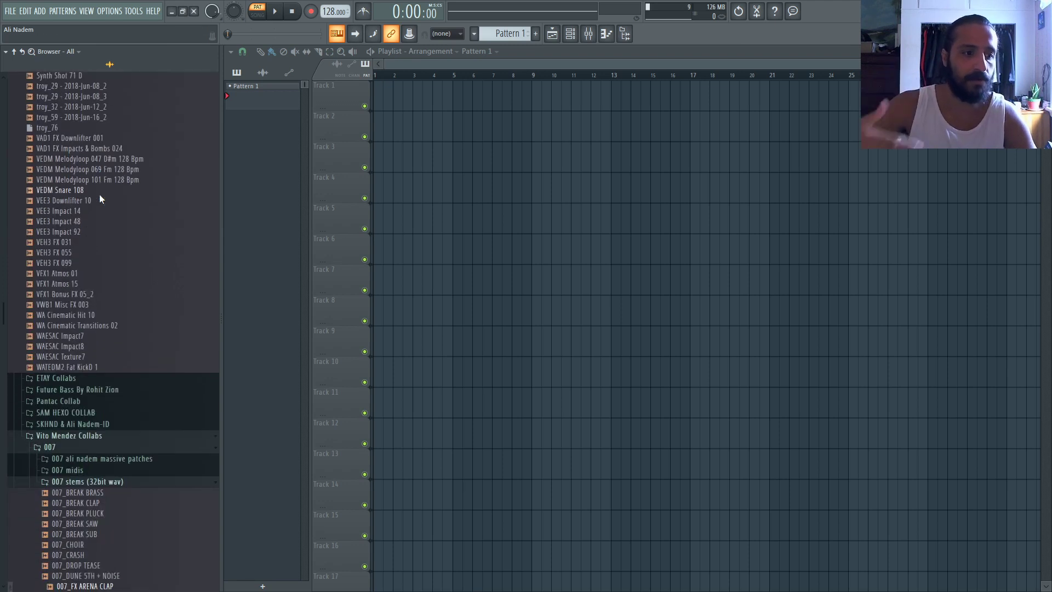
scroll(100, 195, "down", 15)
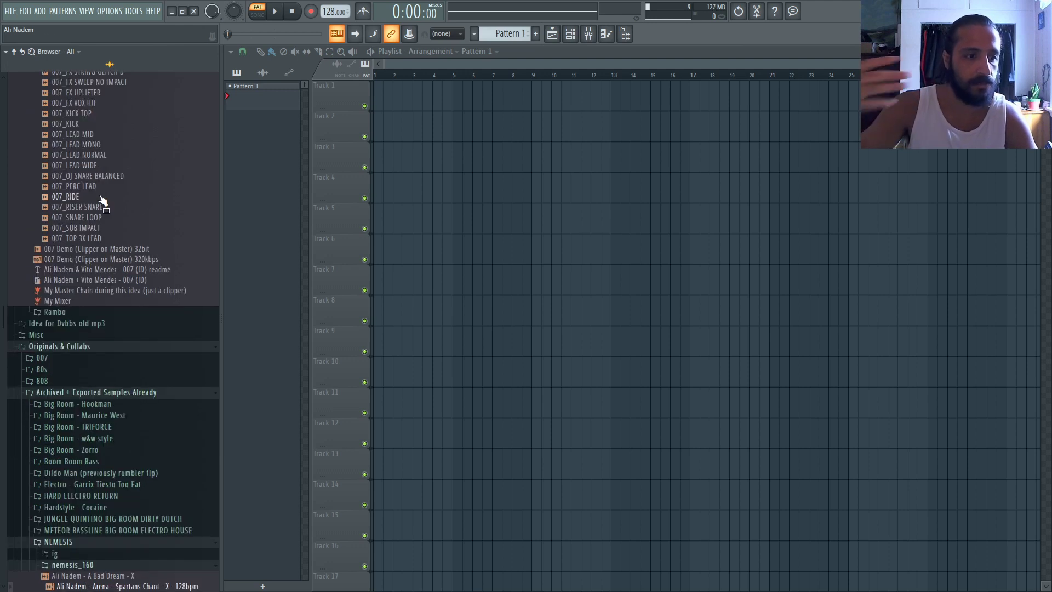
scroll(100, 196, "down", 1)
scroll(100, 198, "down", 10)
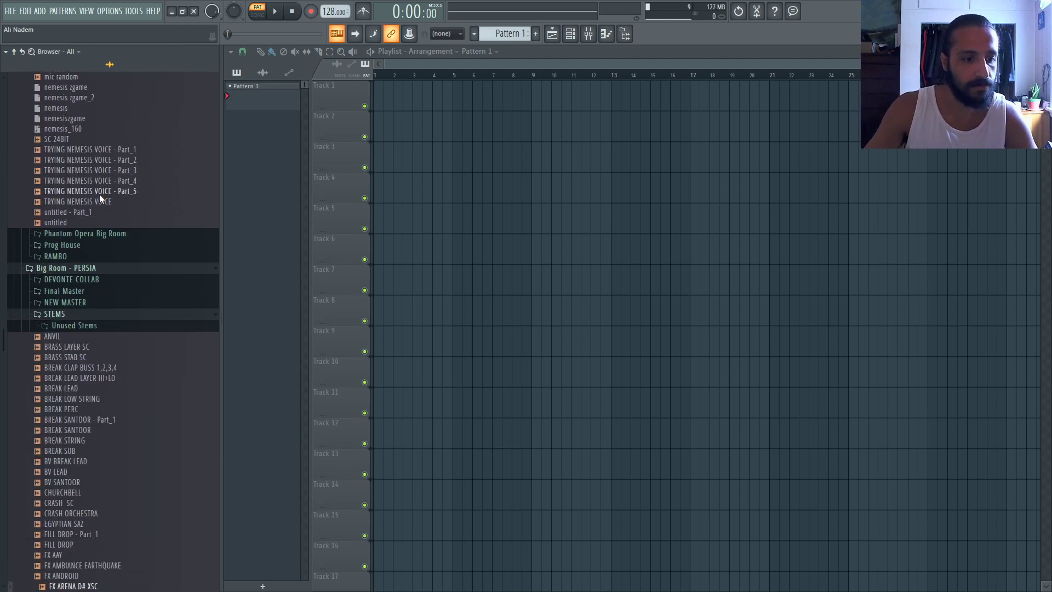
type("arena")
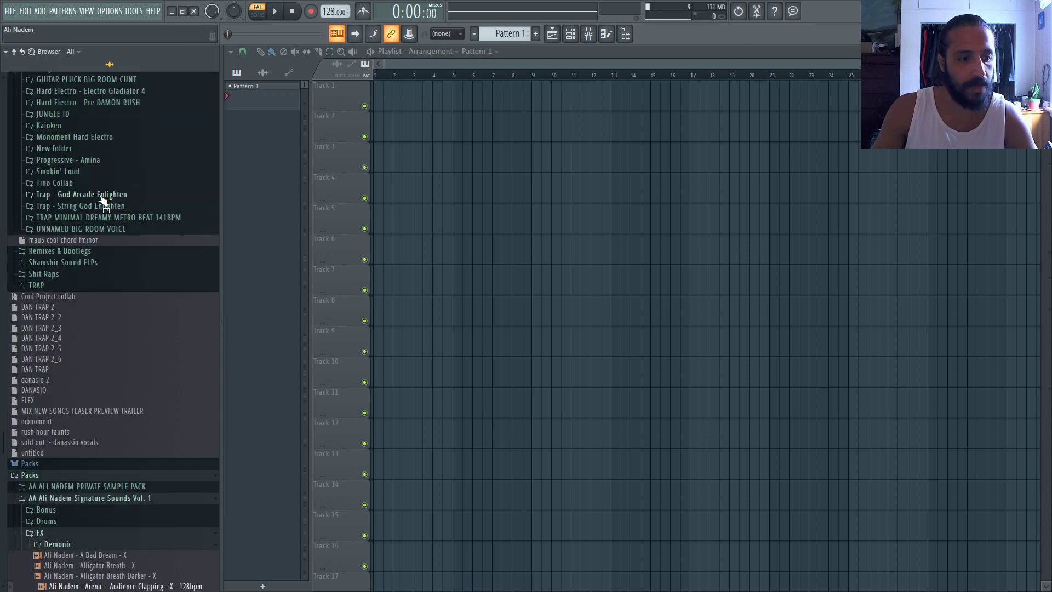
scroll(96, 219, "down", 3)
left_click(140, 471)
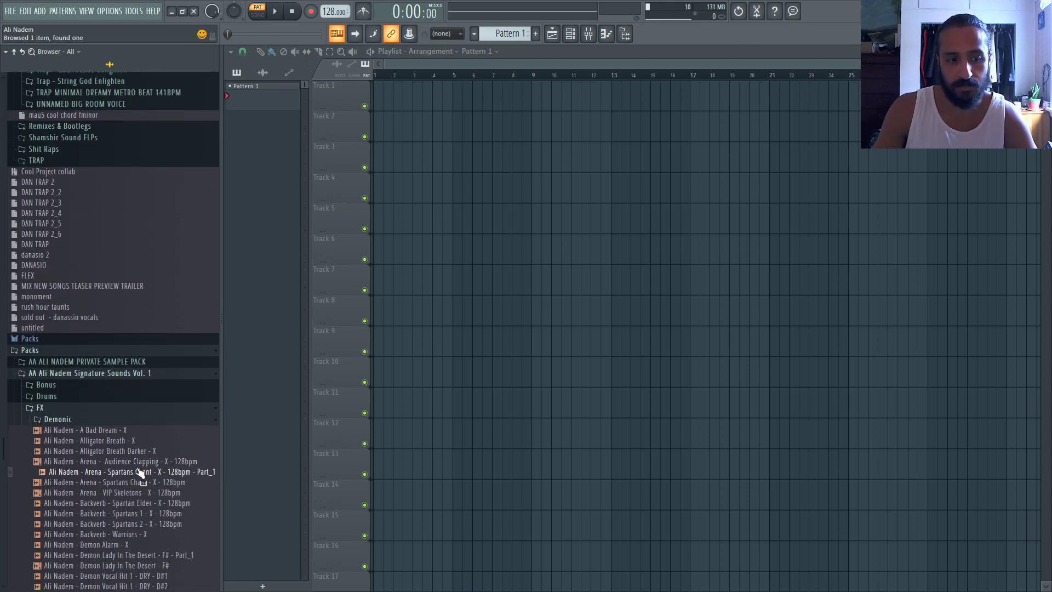
key("Down")
key("Down")
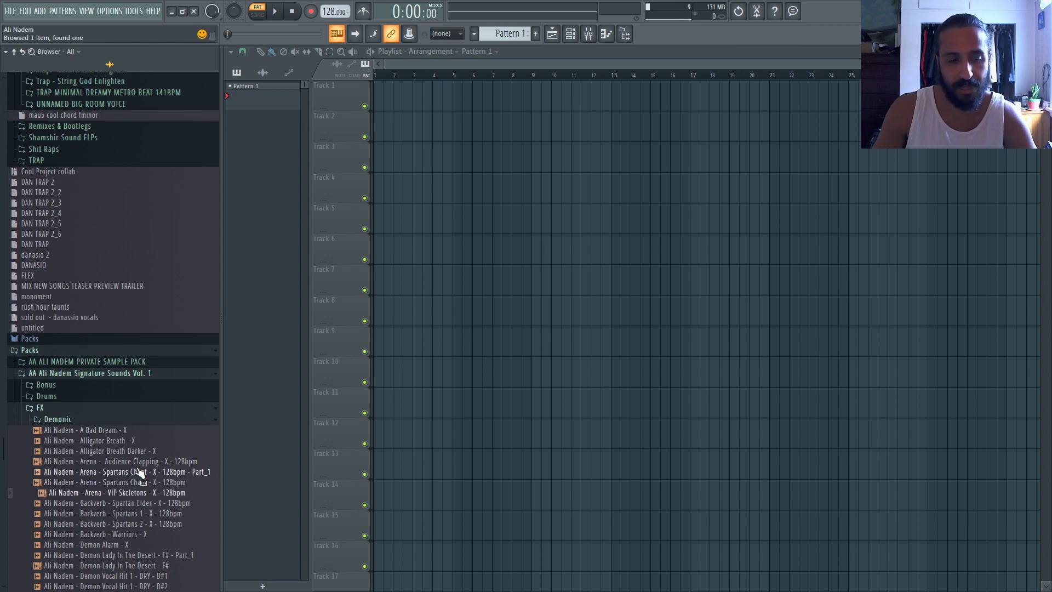
scroll(140, 471, "down", 12)
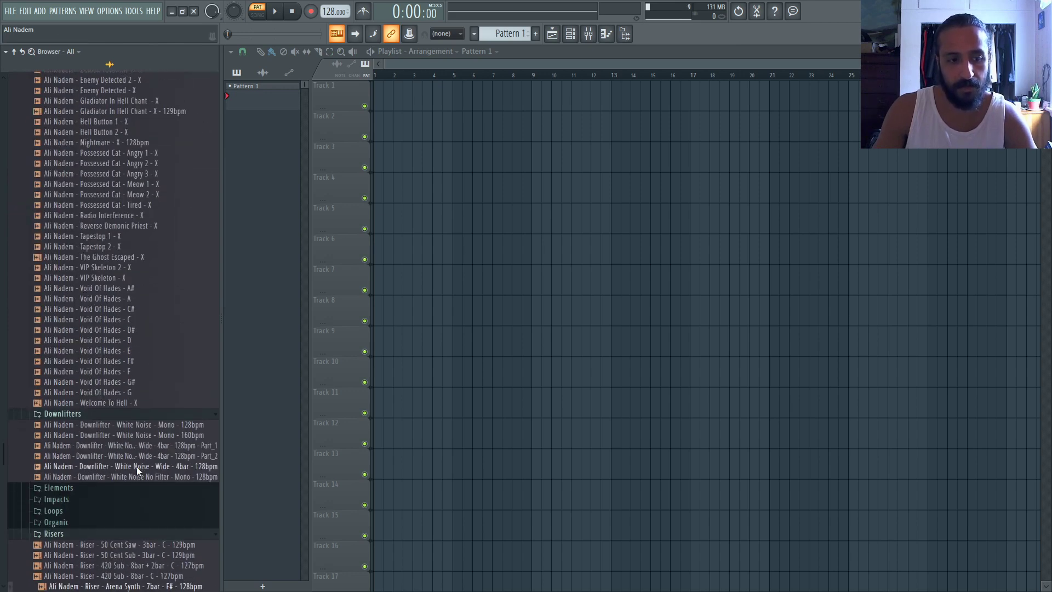
scroll(136, 465, "down", 2)
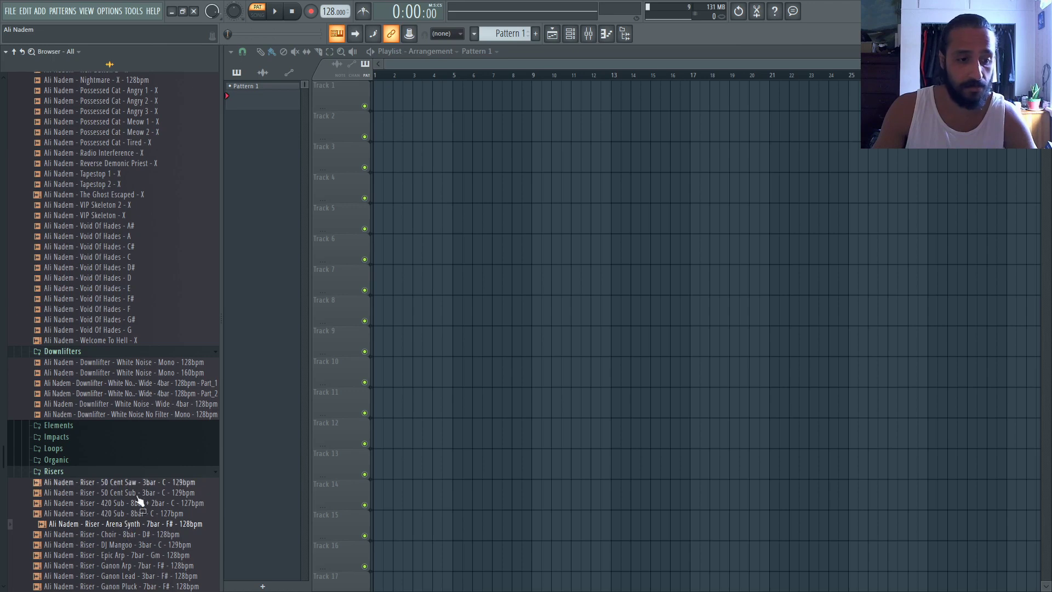
scroll(183, 394, "down", 9)
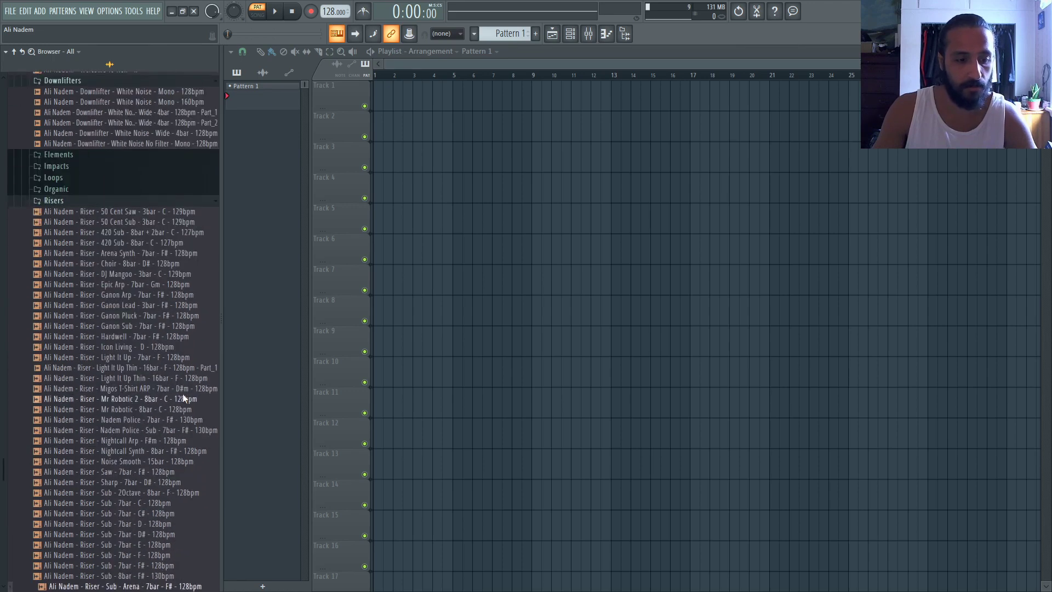
scroll(183, 394, "down", 9)
scroll(182, 394, "down", 9)
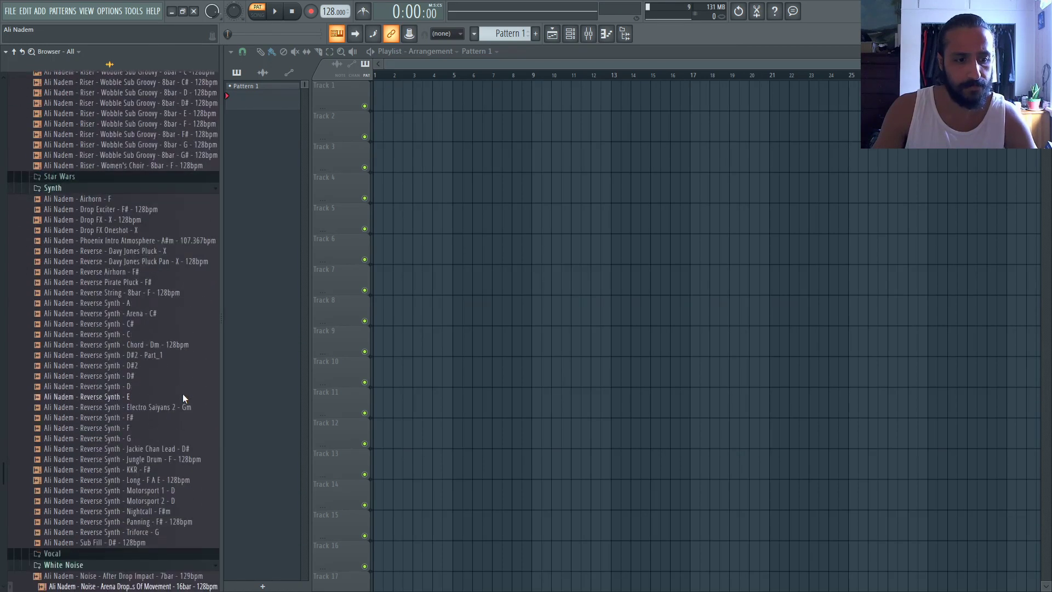
scroll(182, 393, "down", 10)
scroll(183, 394, "down", 3)
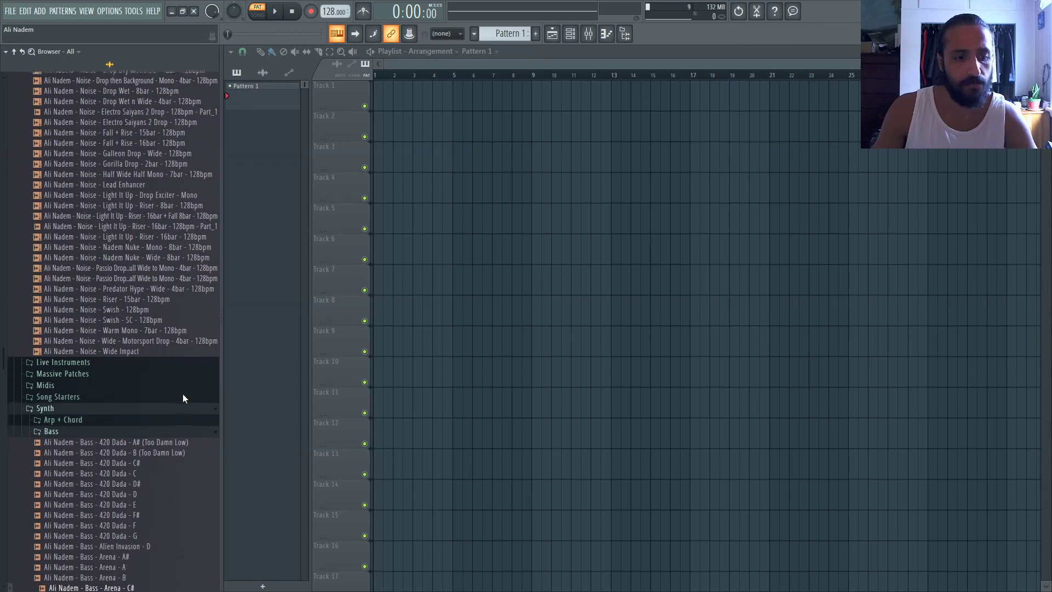
scroll(183, 393, "down", 2)
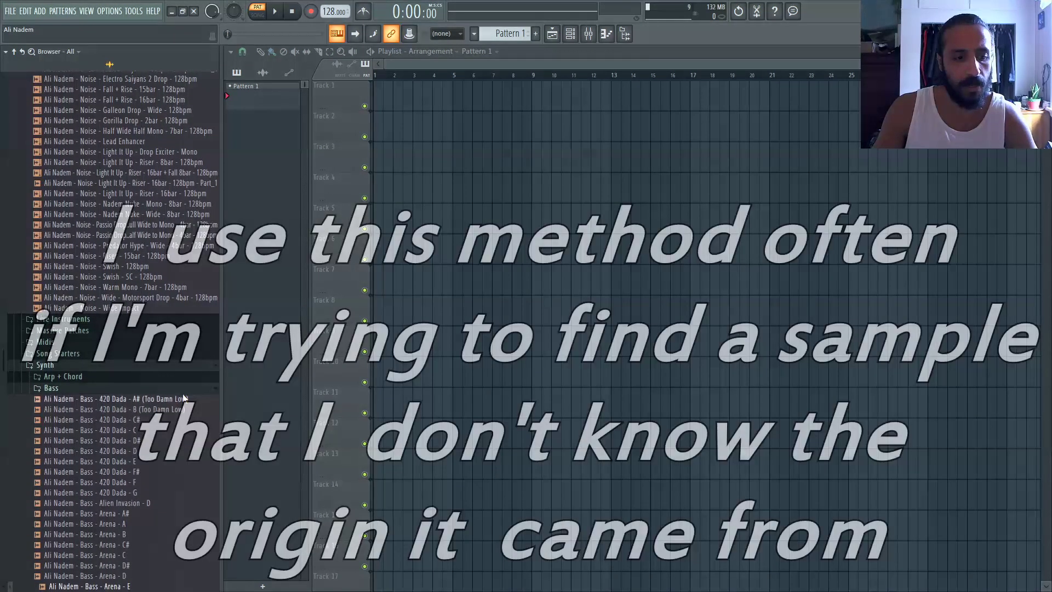
scroll(184, 398, "down", 15)
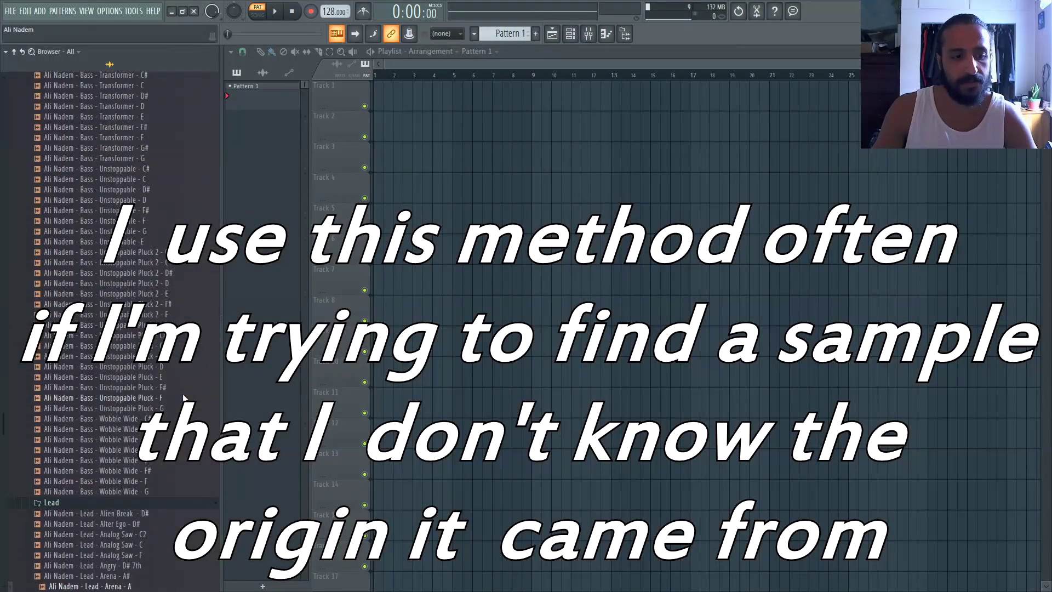
scroll(184, 398, "down", 4)
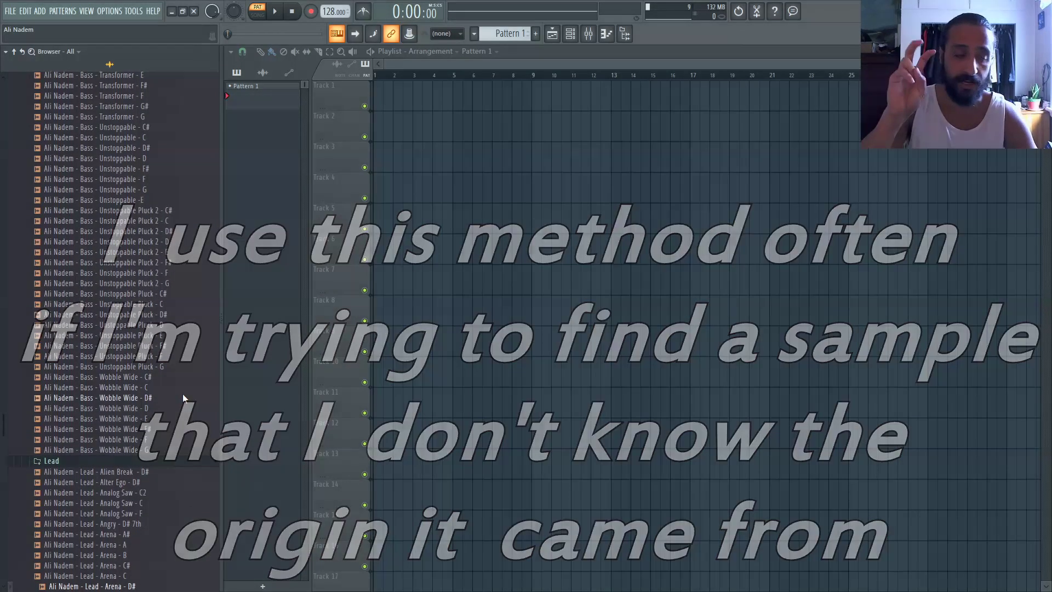
scroll(183, 398, "down", 2)
scroll(184, 398, "down", 15)
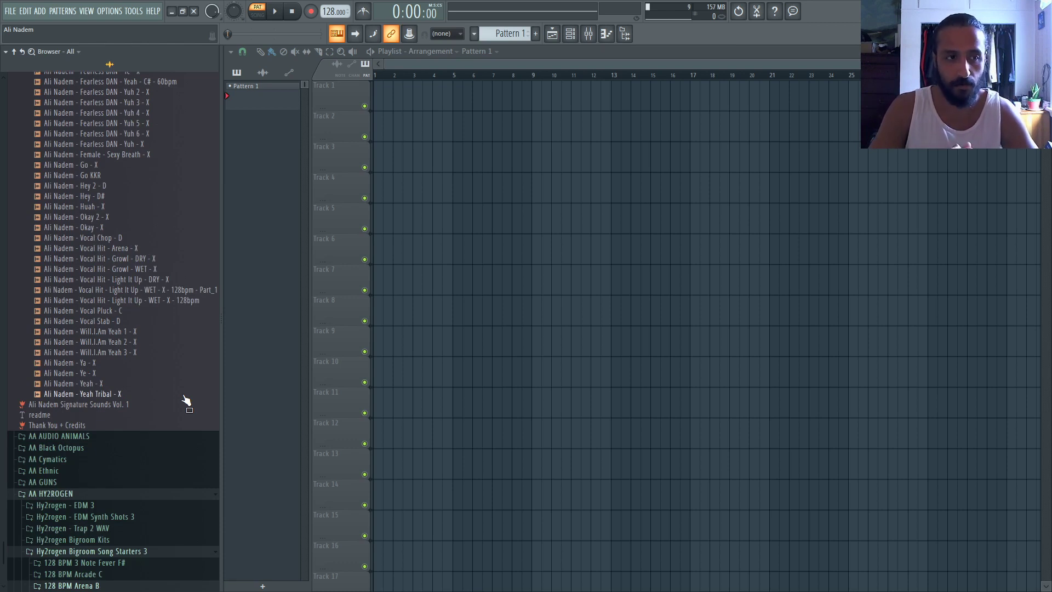
left_click(8, 52)
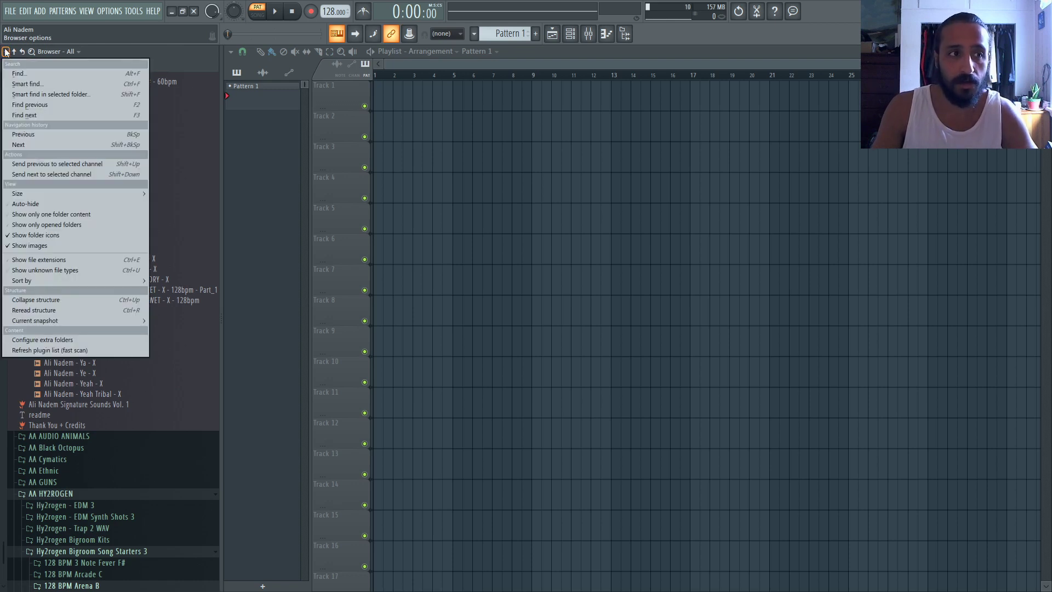
left_click(143, 52)
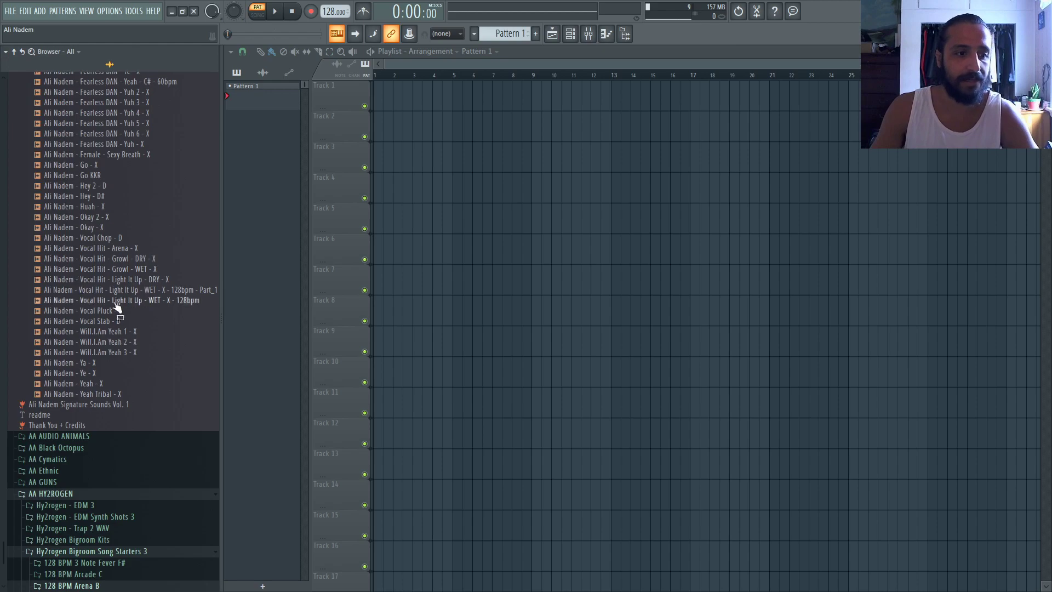
scroll(120, 329, "up", 15)
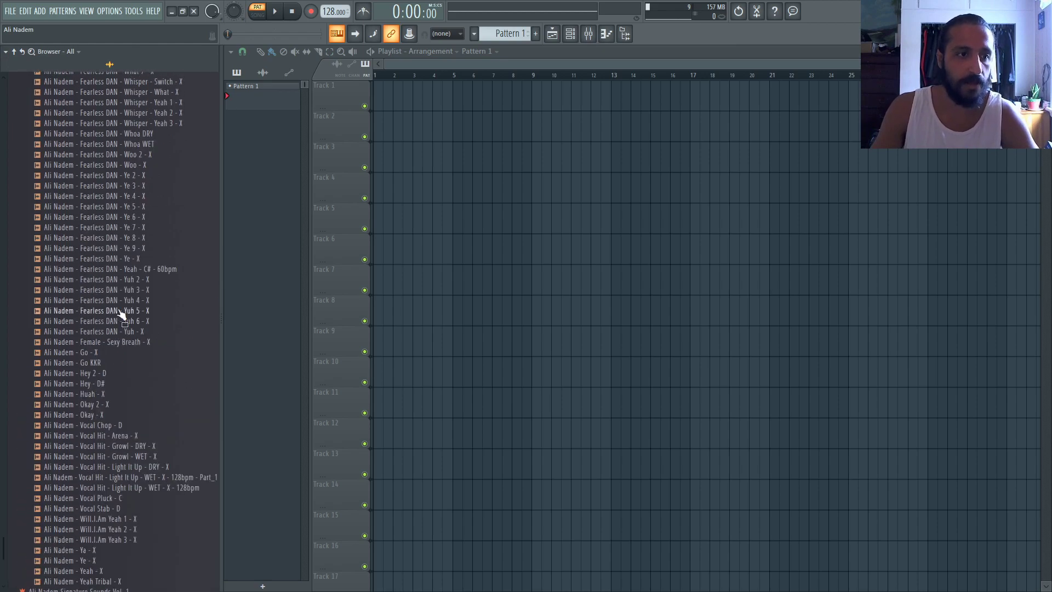
scroll(122, 296, "up", 20)
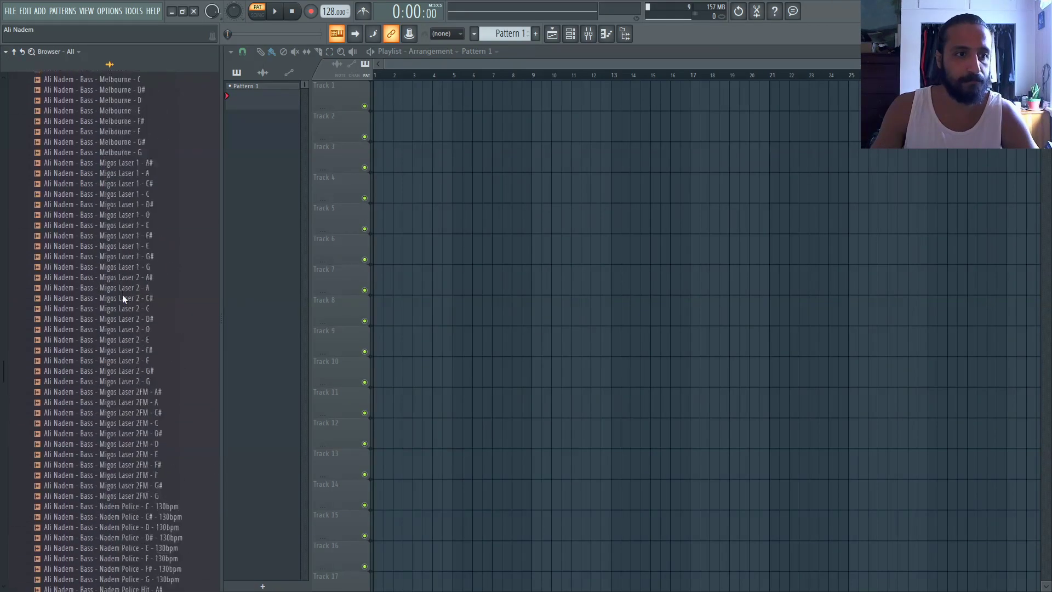
scroll(122, 268, "up", 20)
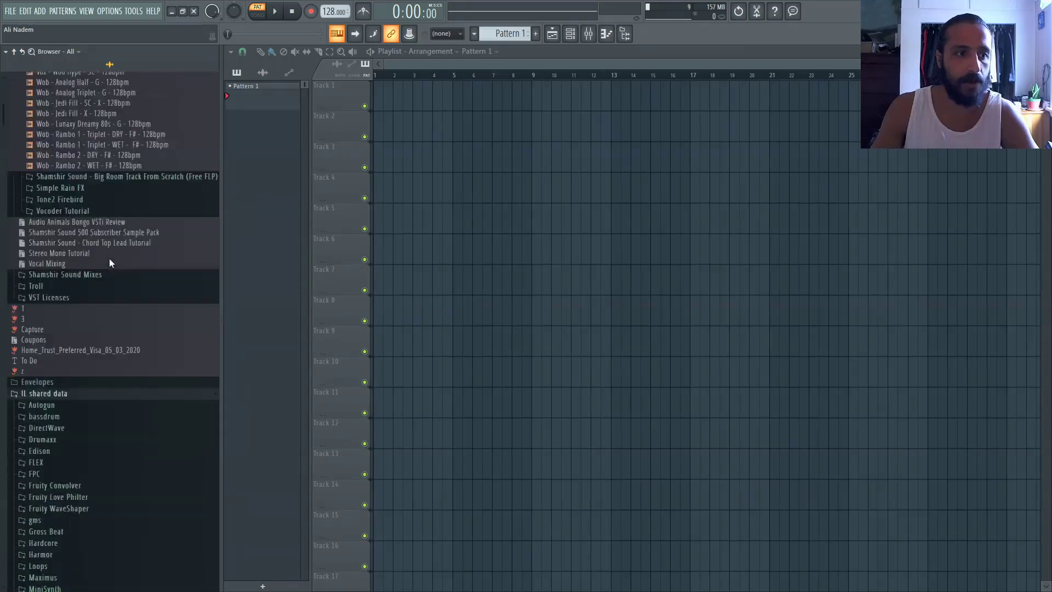
Collapse the Desktop, IL shared data and Packs folders, then quick-search 'ogun'
scroll(116, 257, "up", 6)
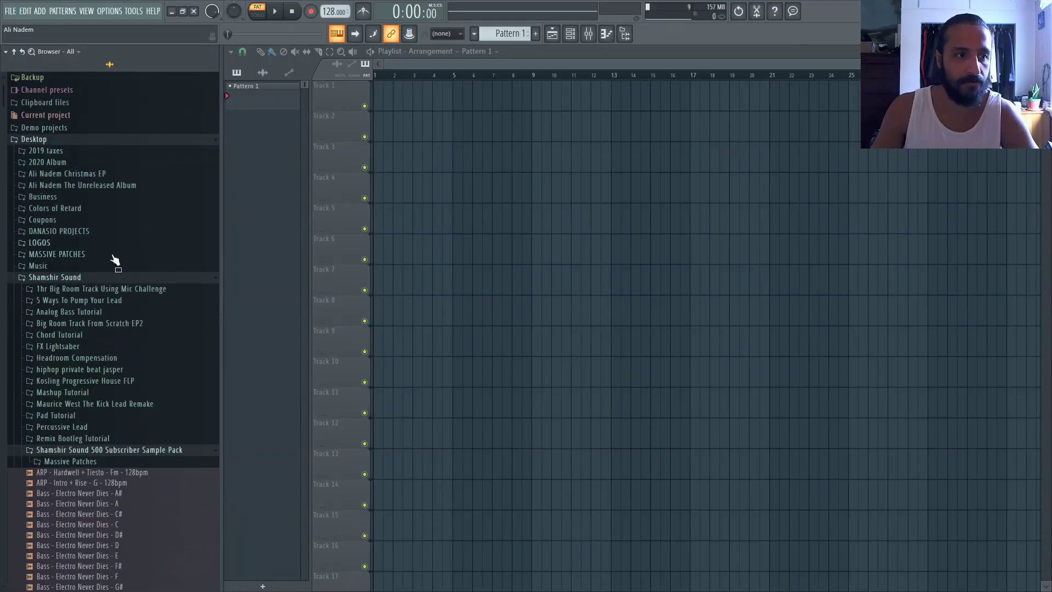
left_click(52, 140)
left_click(63, 163)
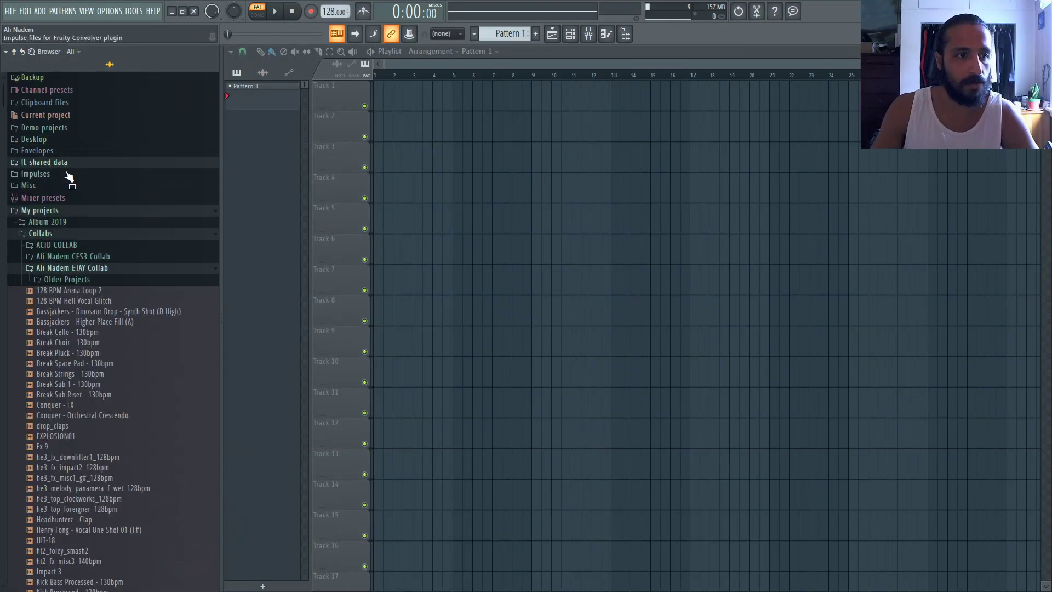
left_click(57, 236)
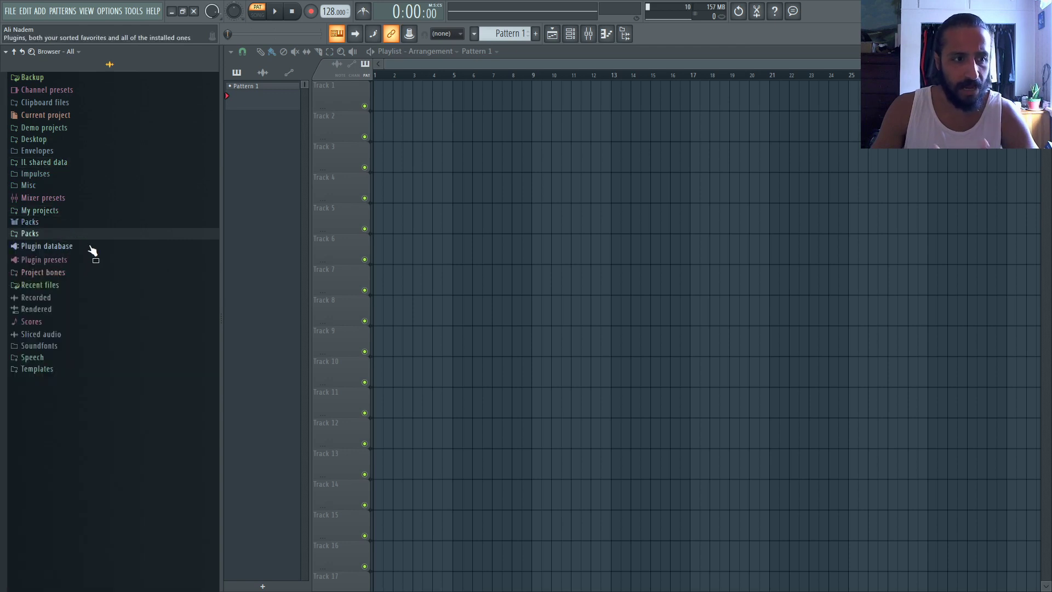
type("ogun")
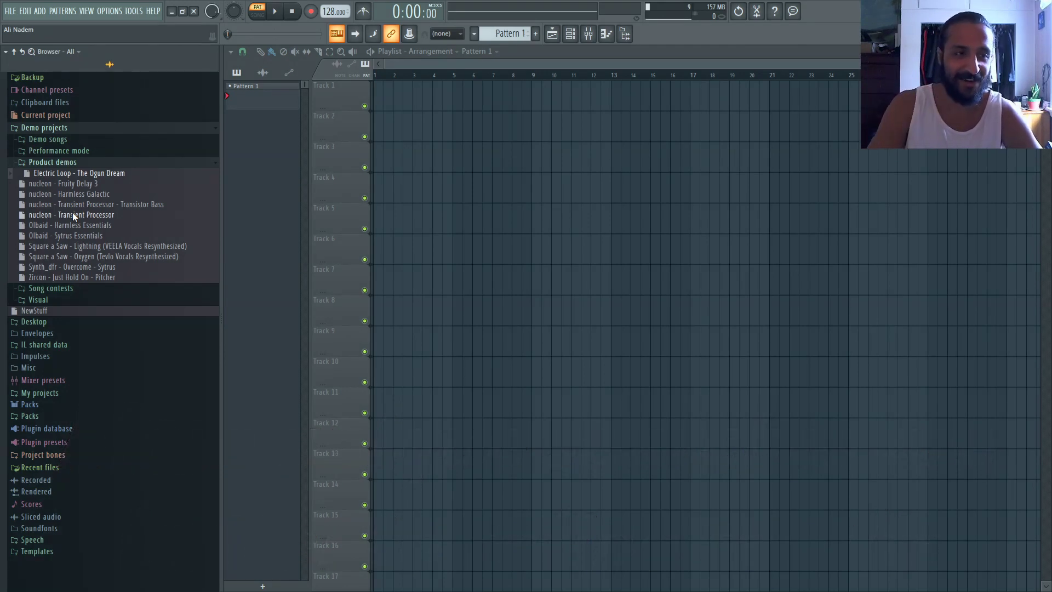
Smart-find 'pryda', preview the Pryda Snare 4 G sample, and search 'pryda' again to cycle results
key("ctrl+f")
type("pryda")
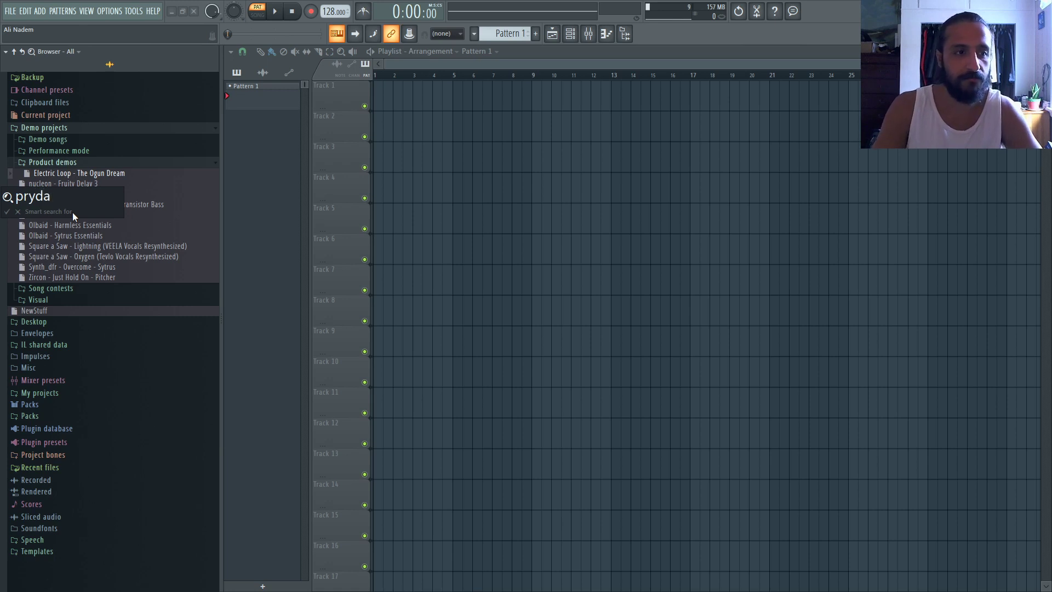
key("Return")
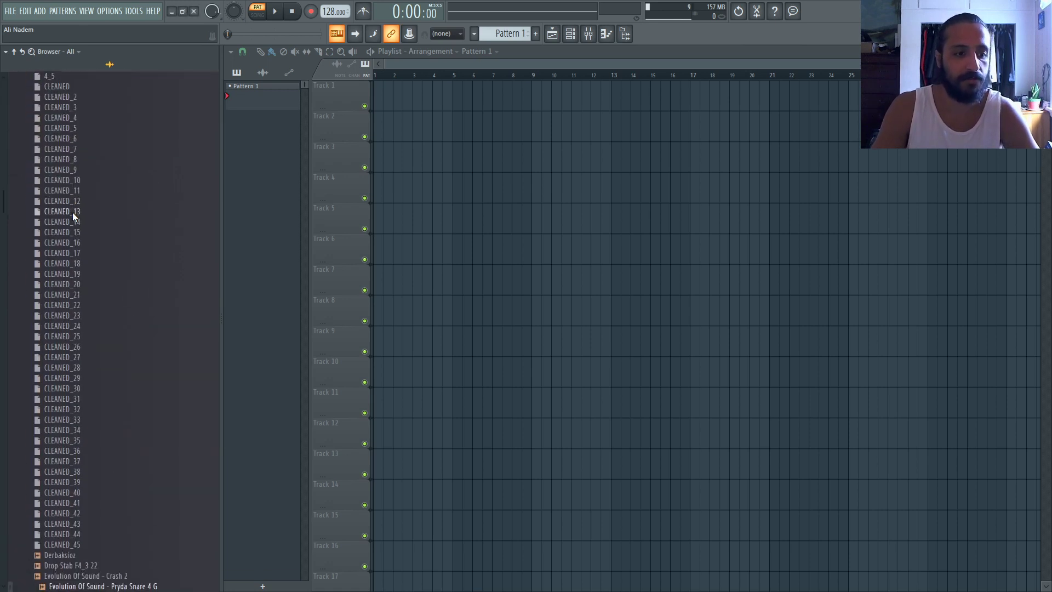
scroll(72, 212, "down", 4)
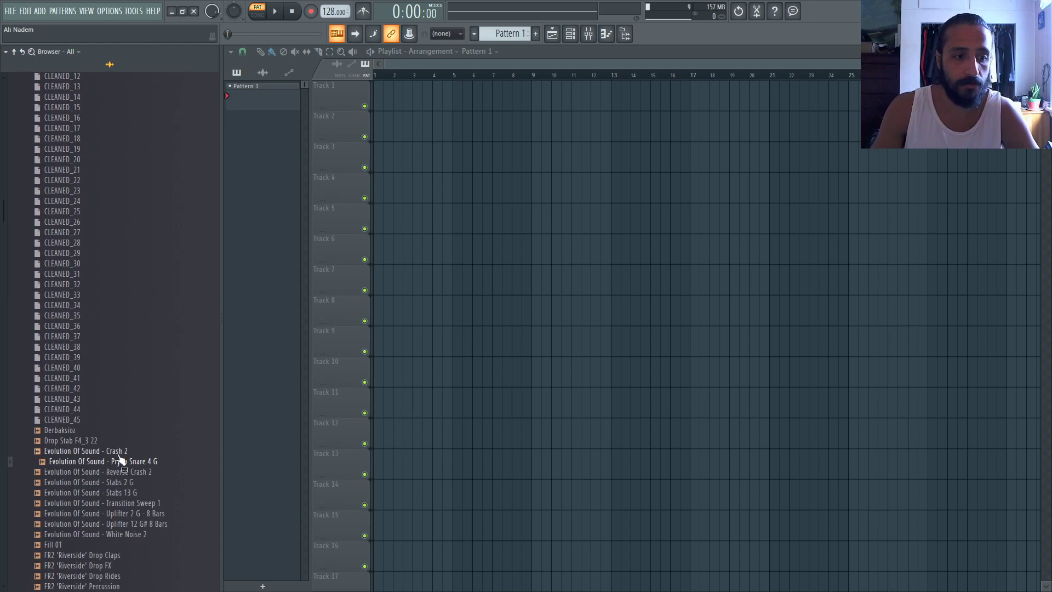
scroll(153, 281, "up", 2)
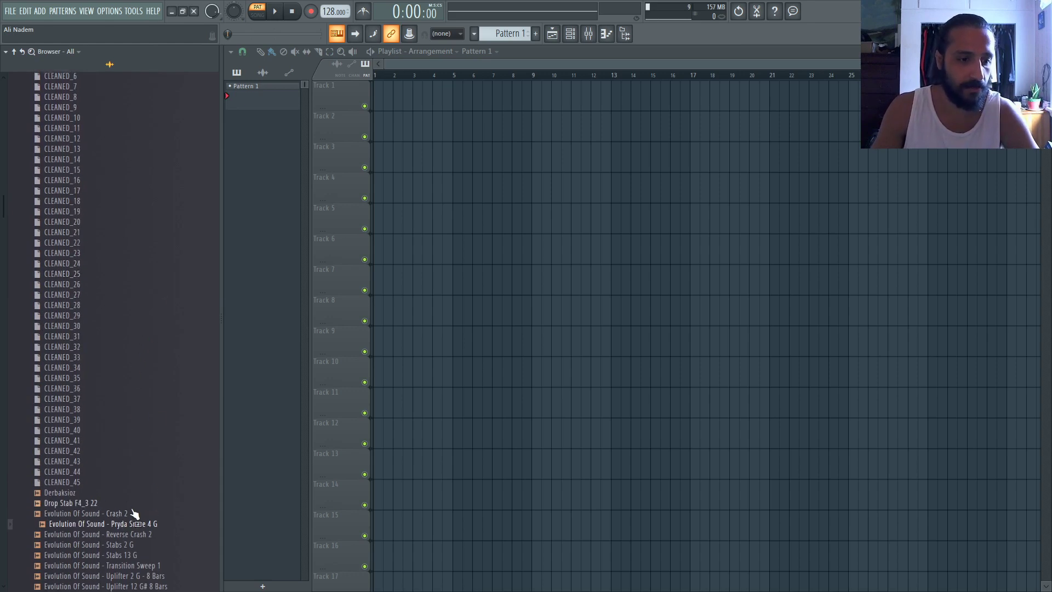
left_click(132, 525)
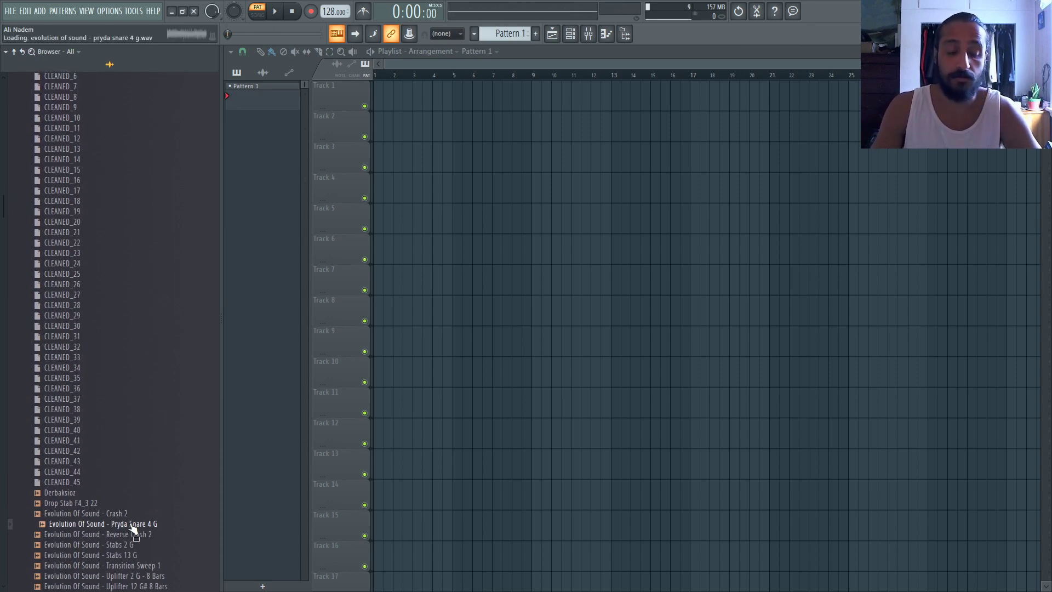
scroll(129, 528, "down", 2)
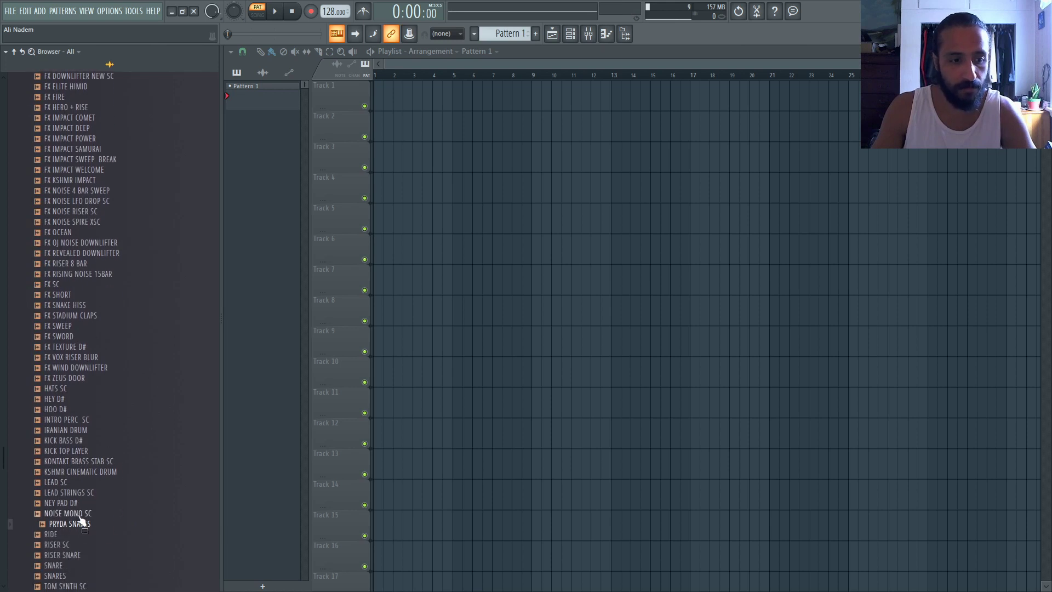
type("pryda")
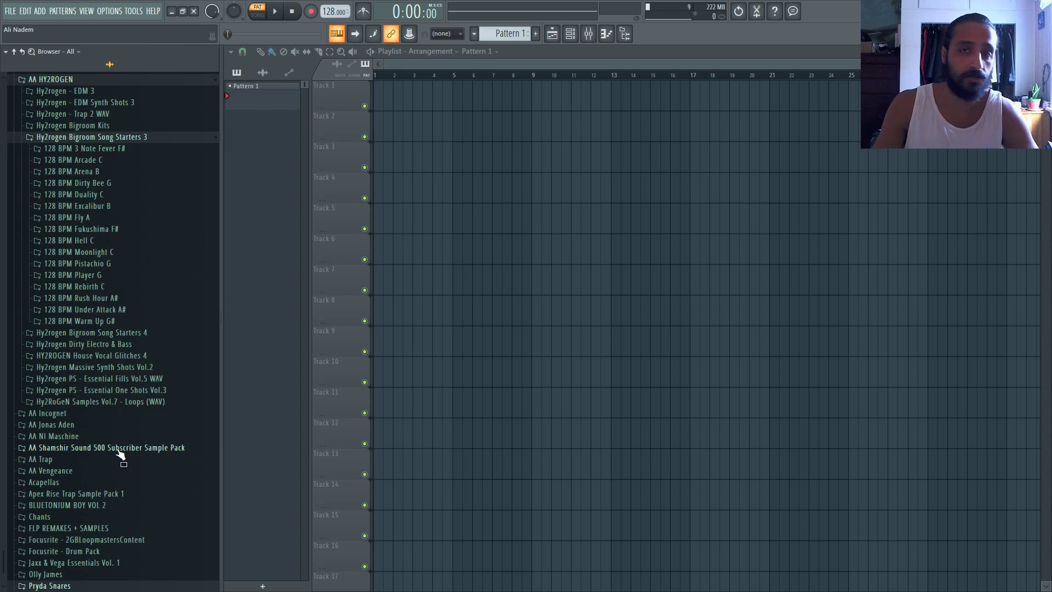
Open Pryda Snares, preview snare samples 1 and 2, then fold the folder closed
scroll(120, 454, "down", 2)
left_click(68, 524)
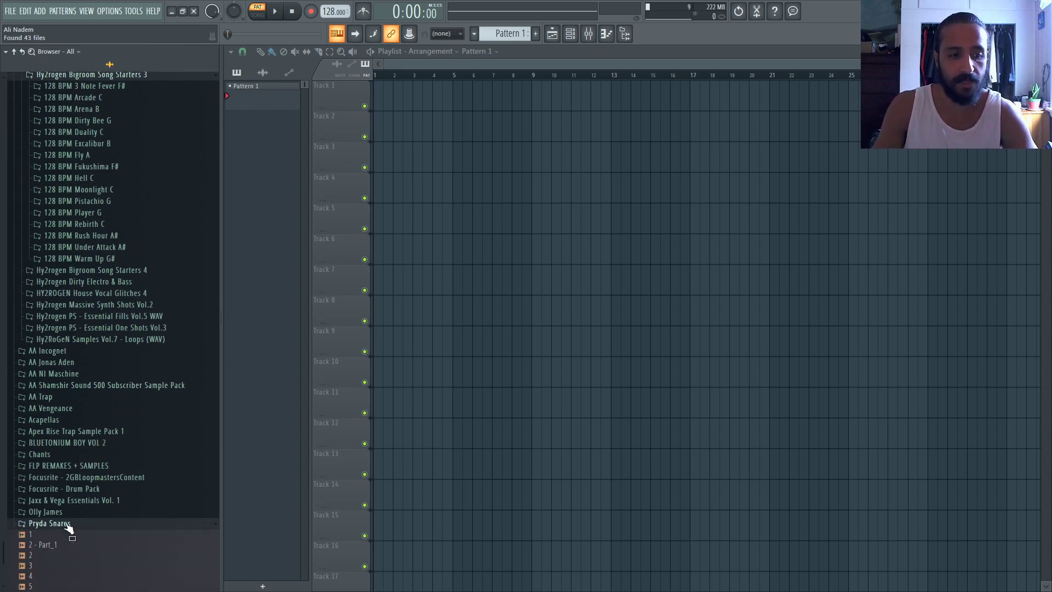
scroll(68, 526, "down", 4)
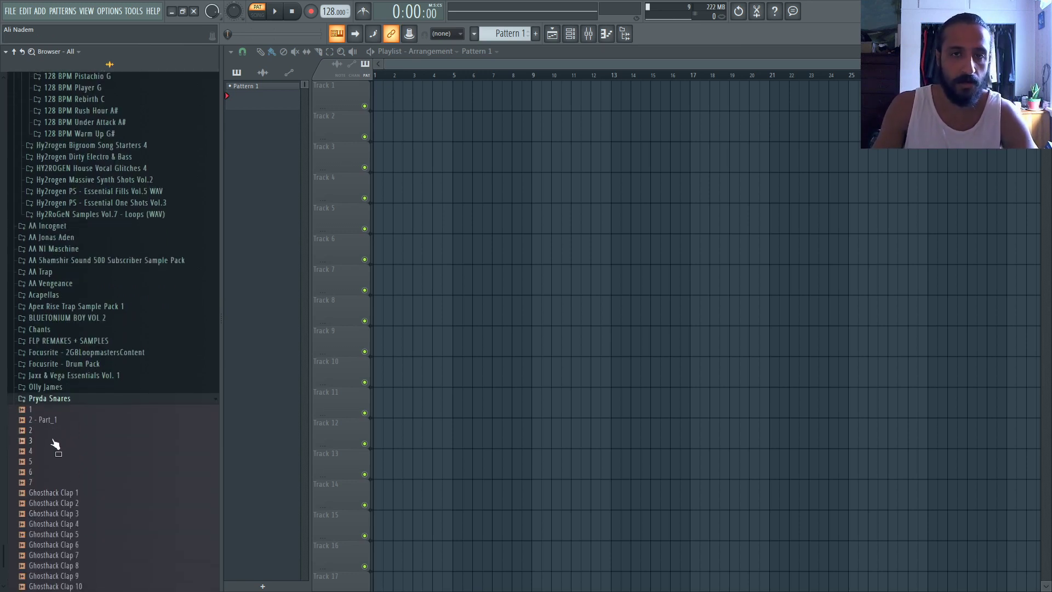
scroll(53, 441, "down", 2)
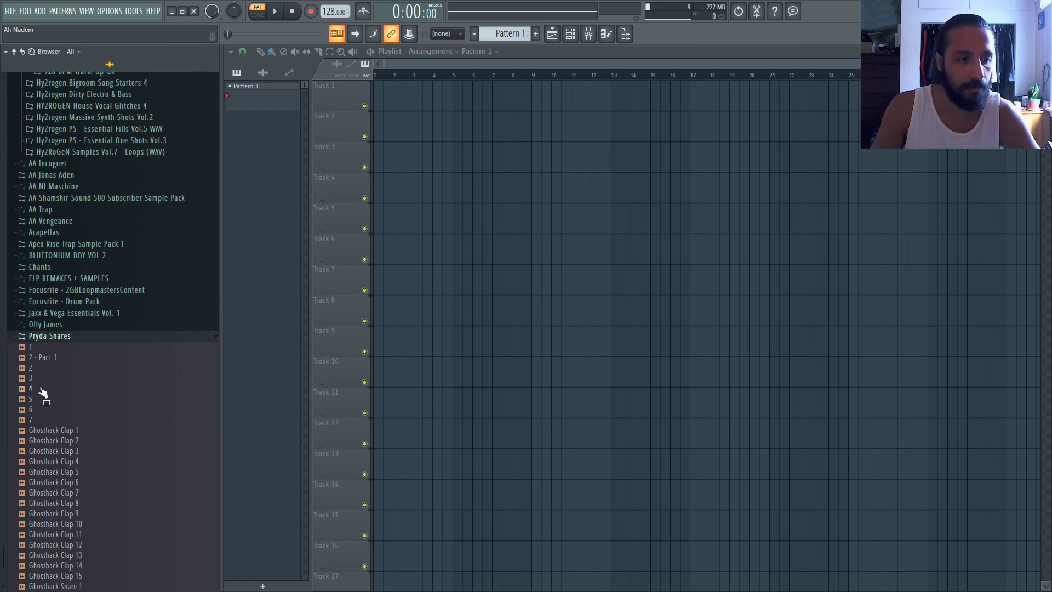
scroll(49, 397, "down", 2)
scroll(44, 342, "up", 2)
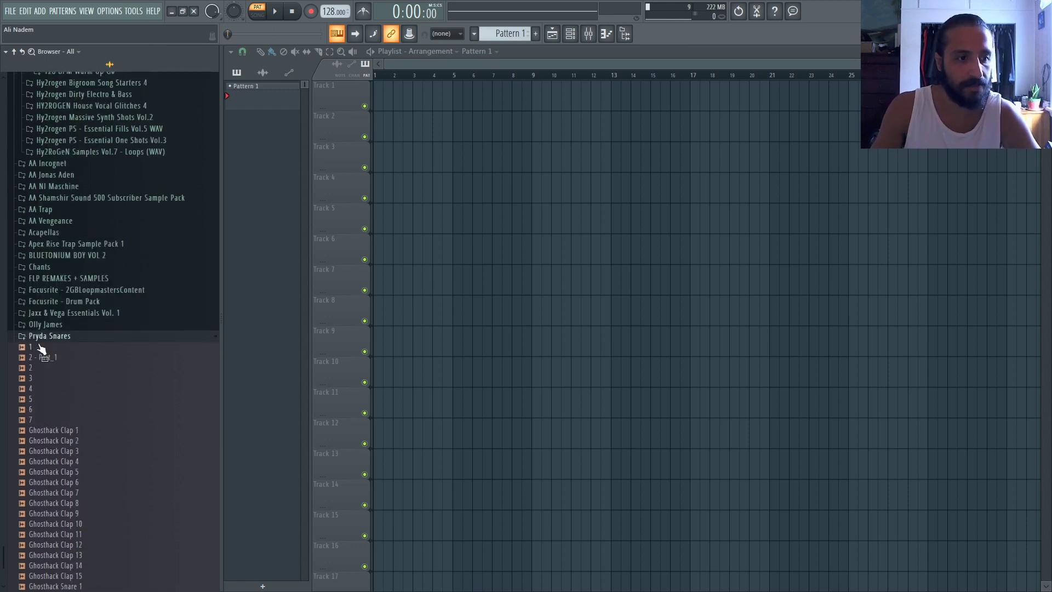
left_click(41, 349)
left_click(45, 368)
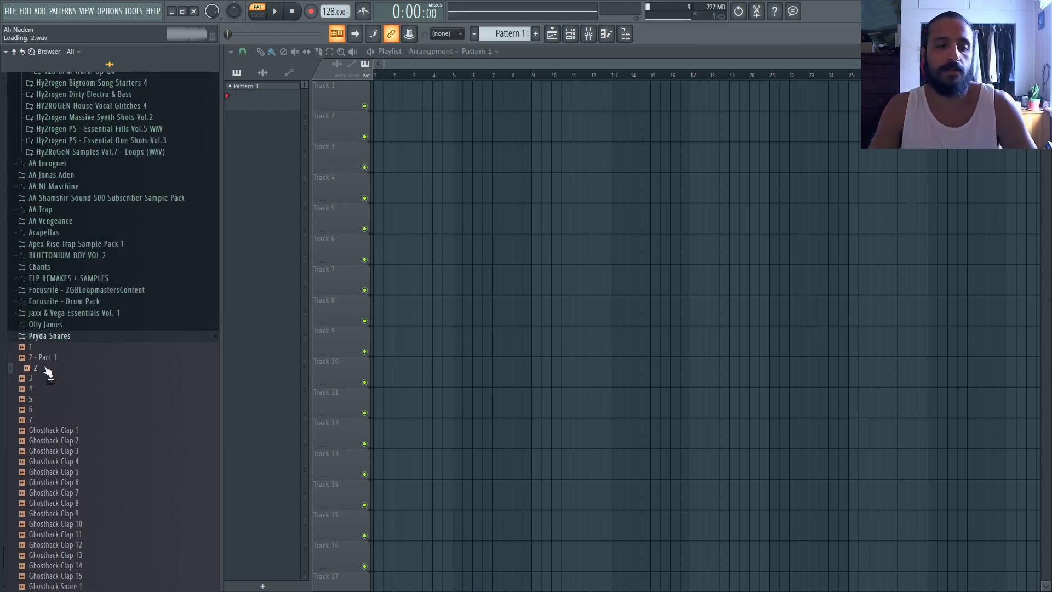
left_click(61, 336)
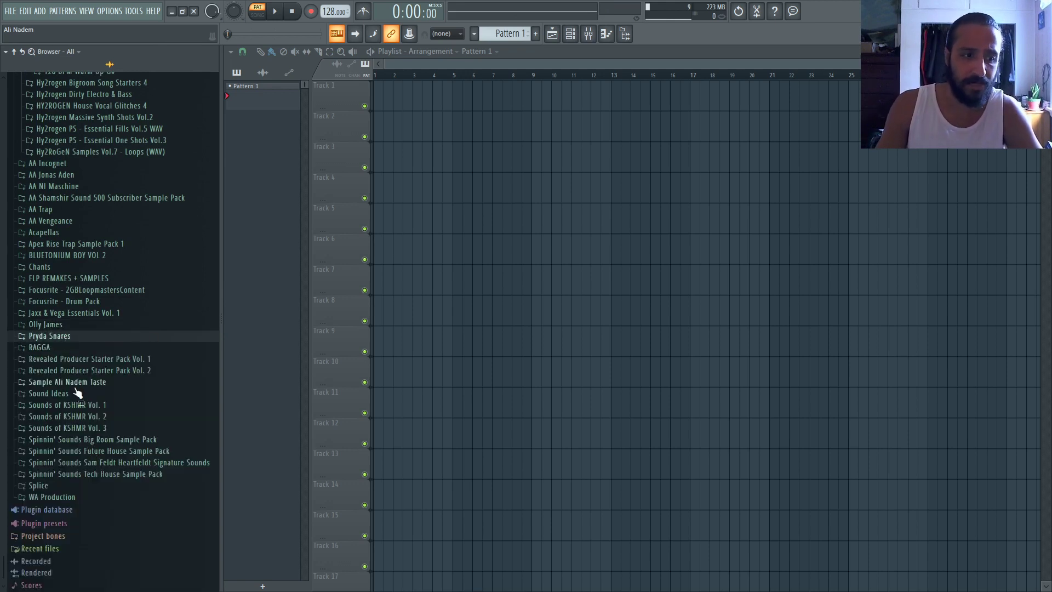
Expand the Sliced audio folder, browse its sliced files, and return to the top folders
scroll(74, 500, "down", 2)
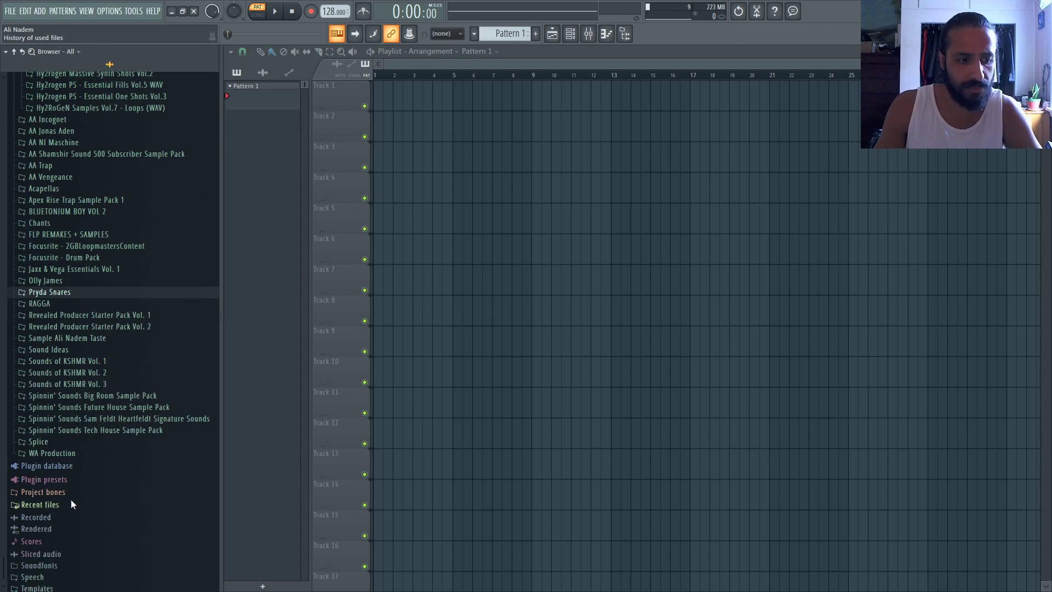
left_click(66, 551)
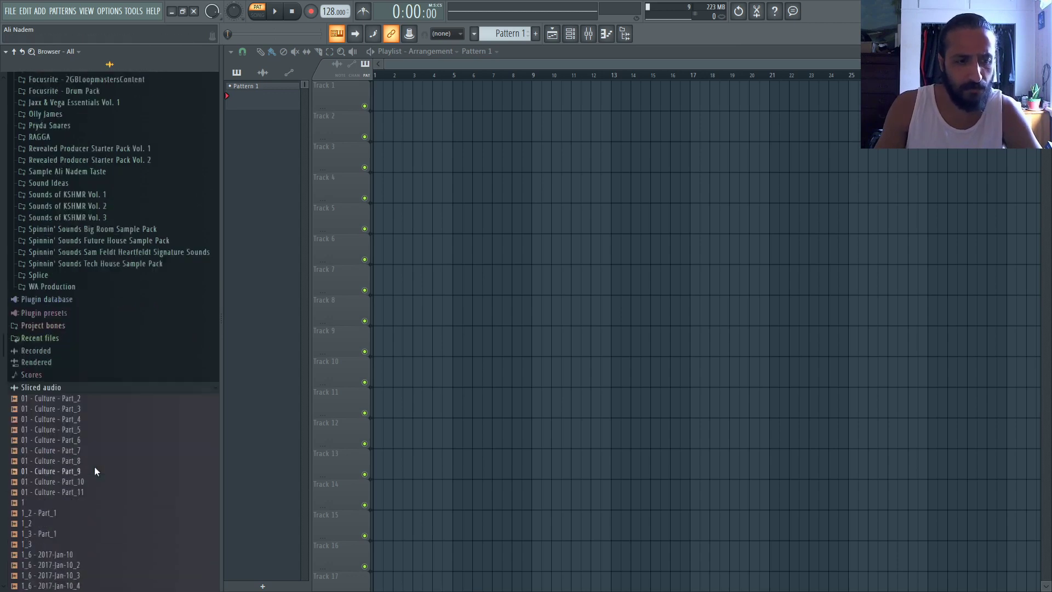
scroll(115, 329, "down", 20)
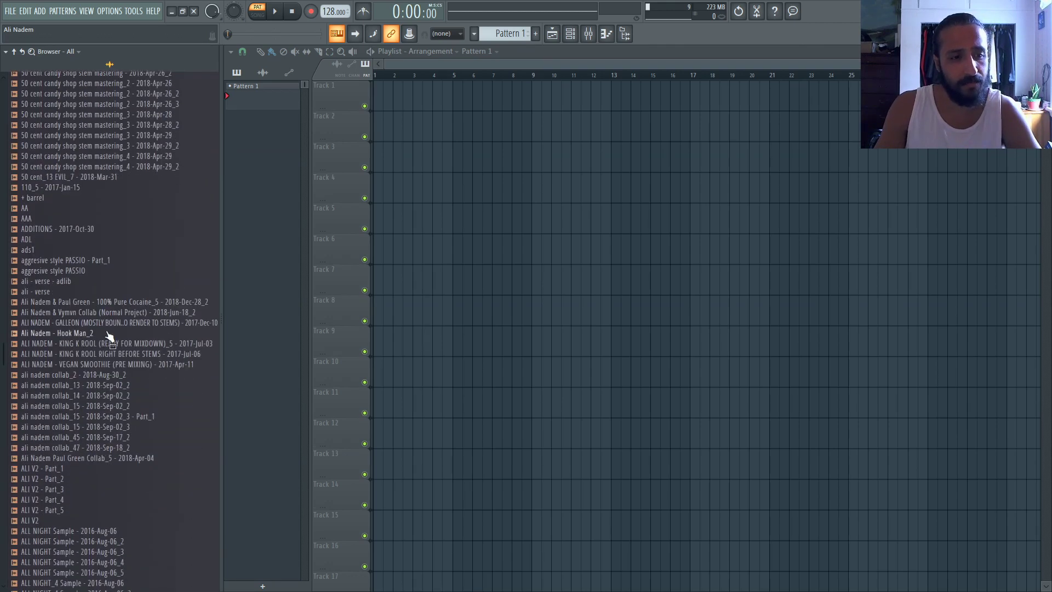
scroll(109, 336, "down", 10)
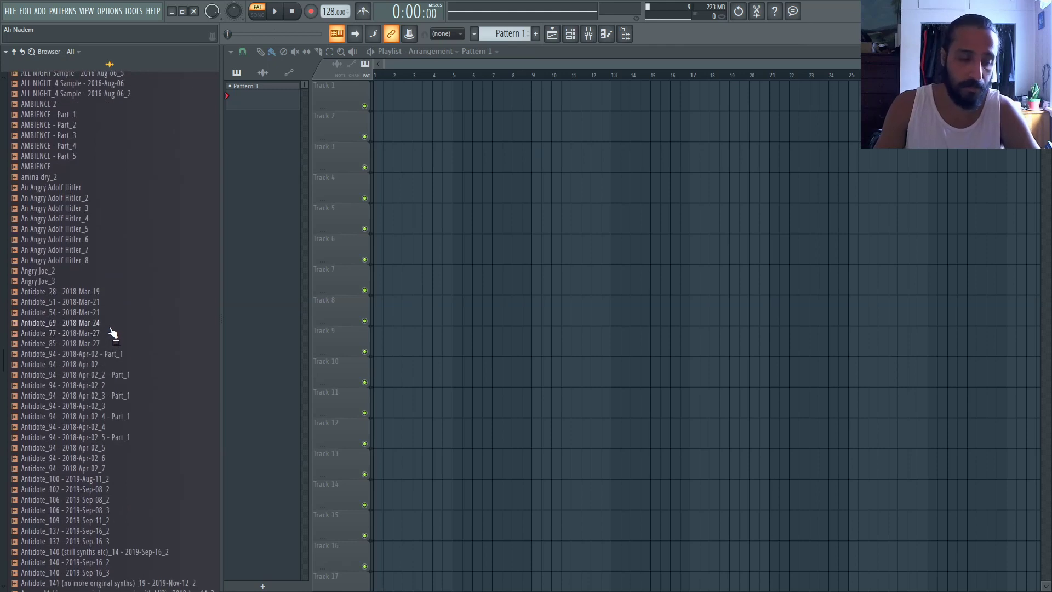
scroll(112, 333, "down", 8)
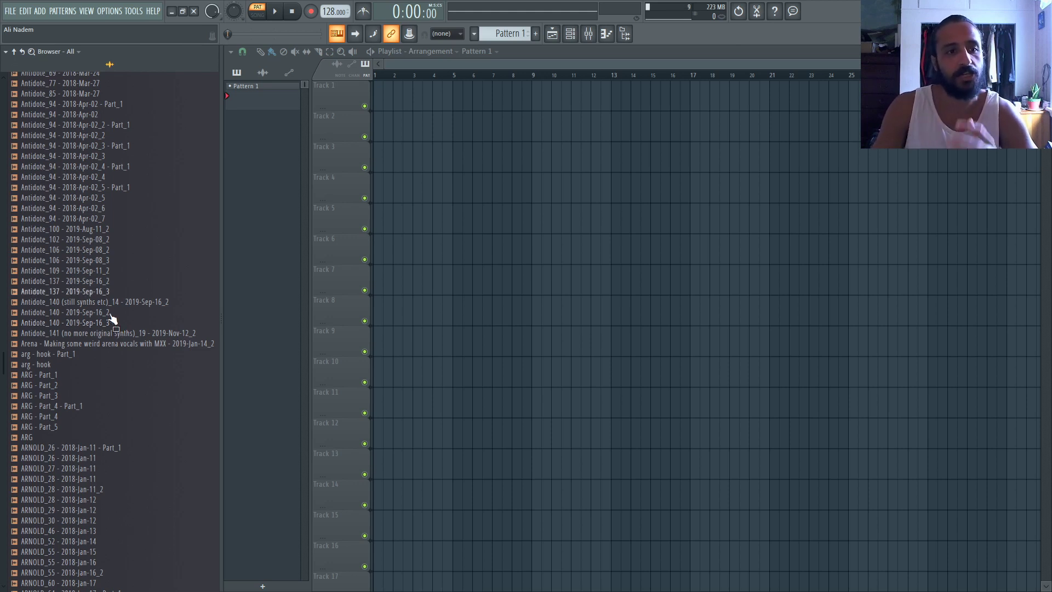
scroll(192, 203, "up", 15)
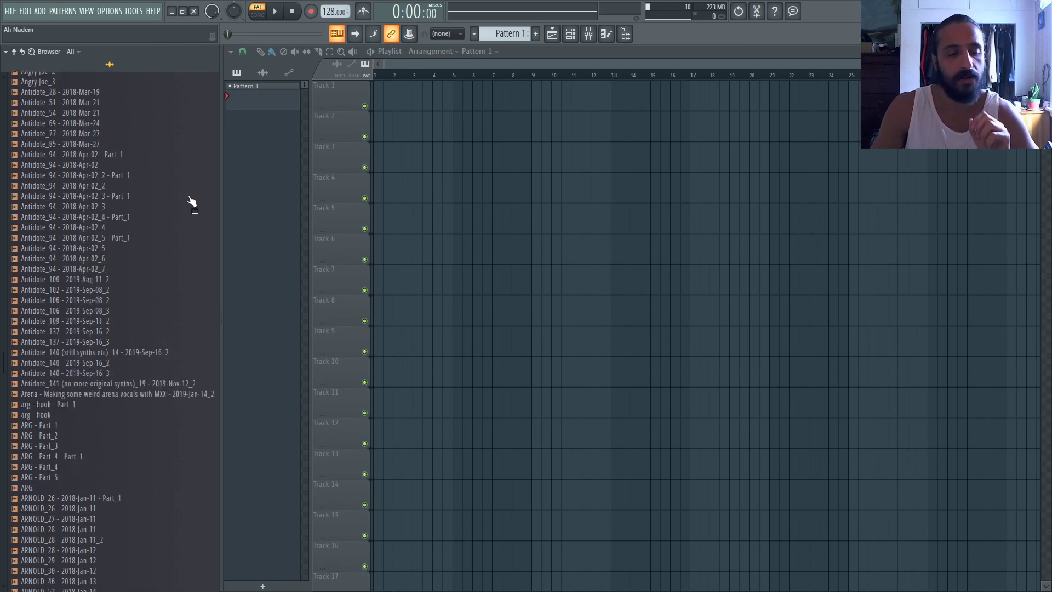
scroll(153, 193, "up", 15)
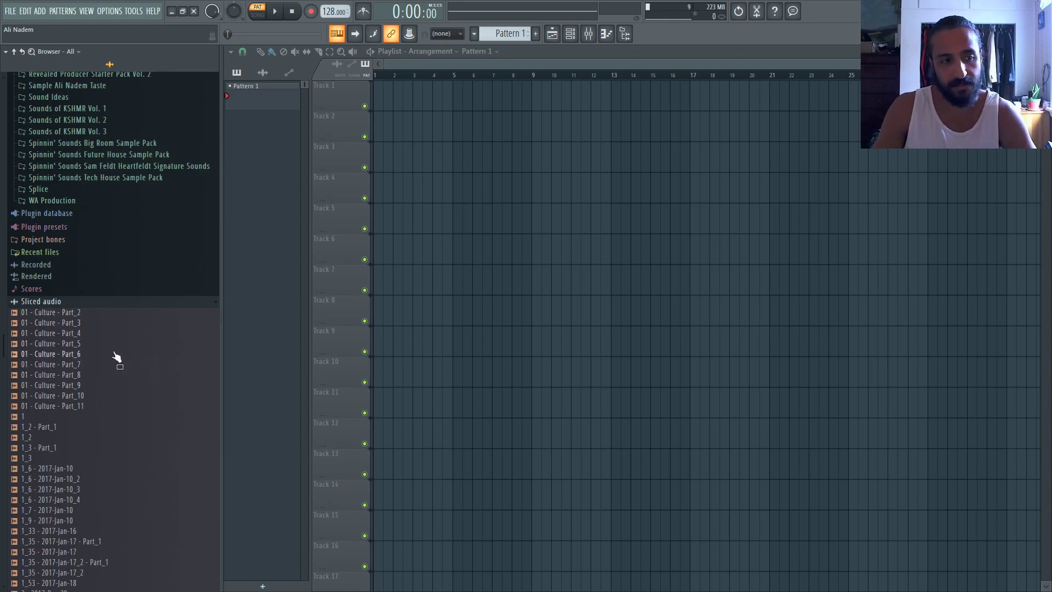
scroll(116, 357, "up", 20)
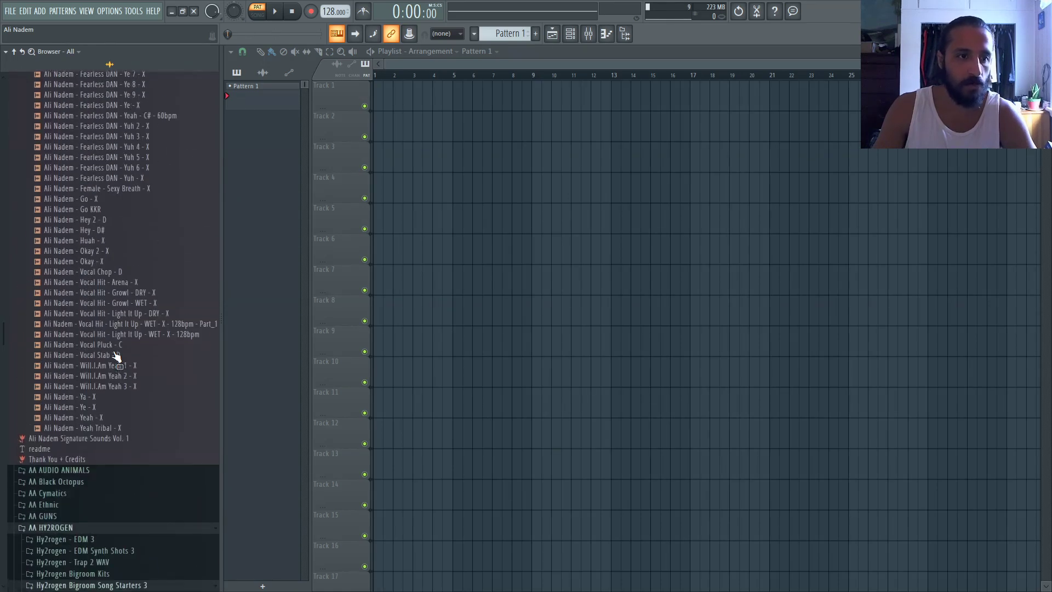
scroll(117, 357, "up", 20)
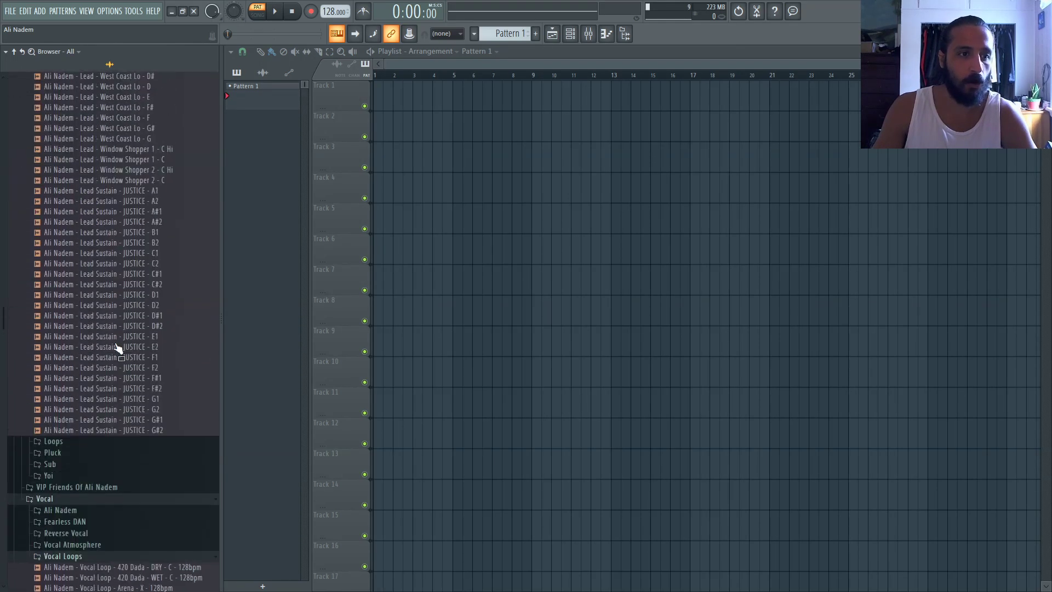
scroll(116, 347, "up", 20)
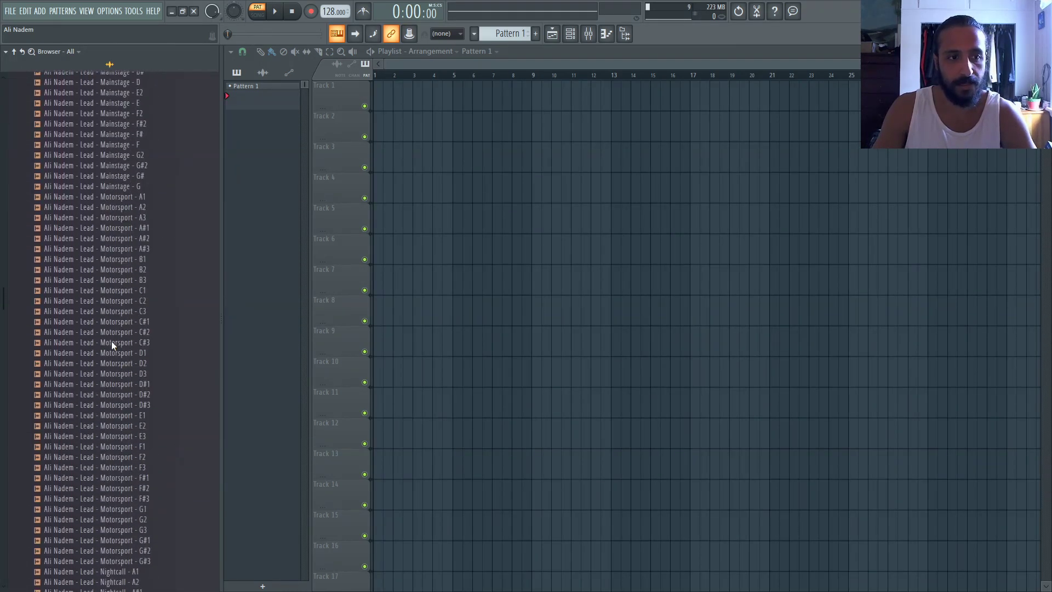
scroll(112, 341, "up", 12)
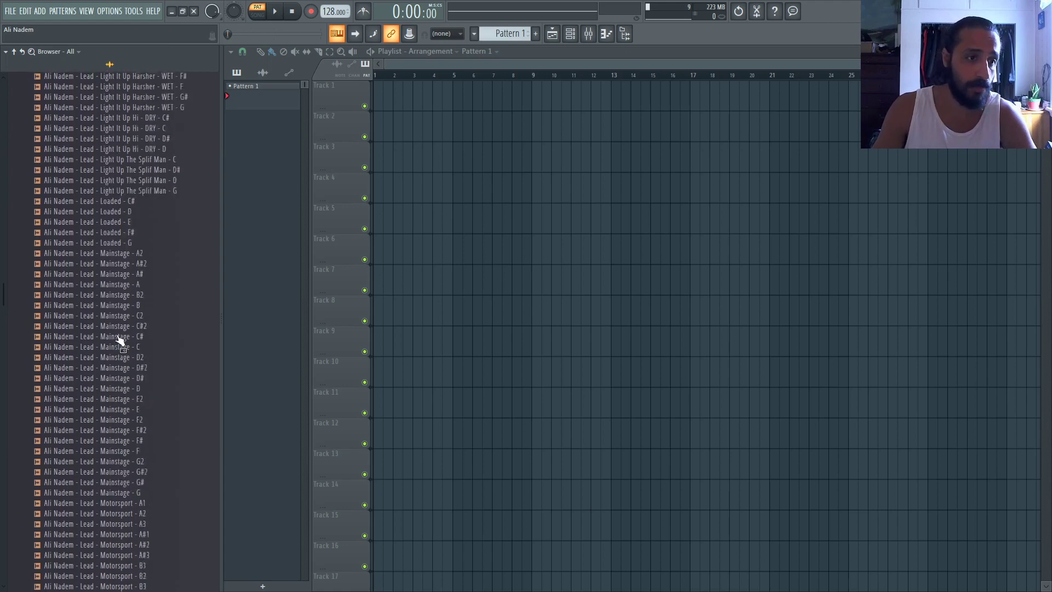
scroll(119, 340, "up", 20)
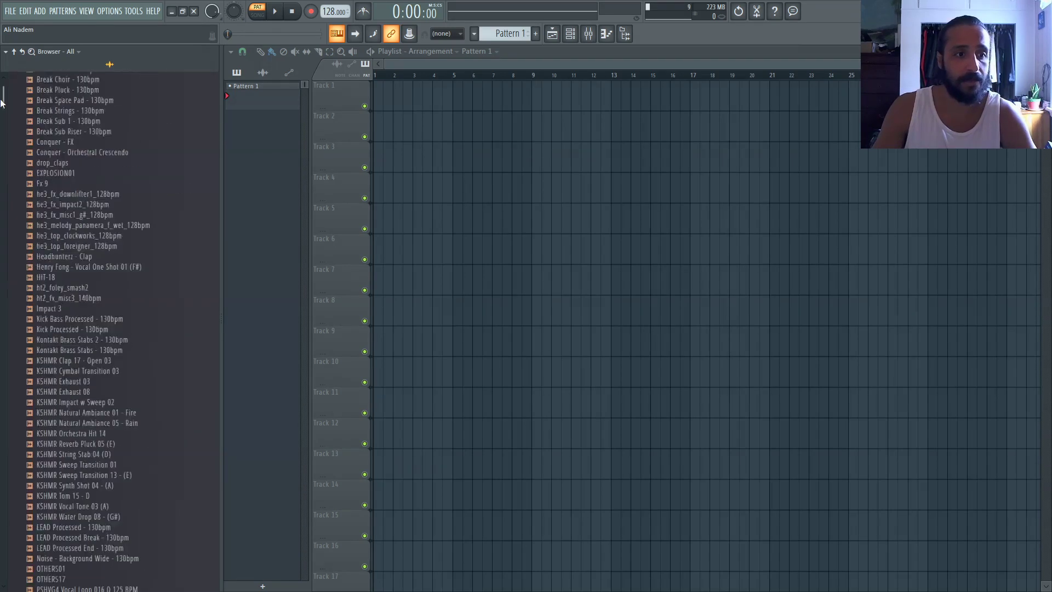
Collapse the My projects folder and the signature sounds pack folder
left_click(65, 392)
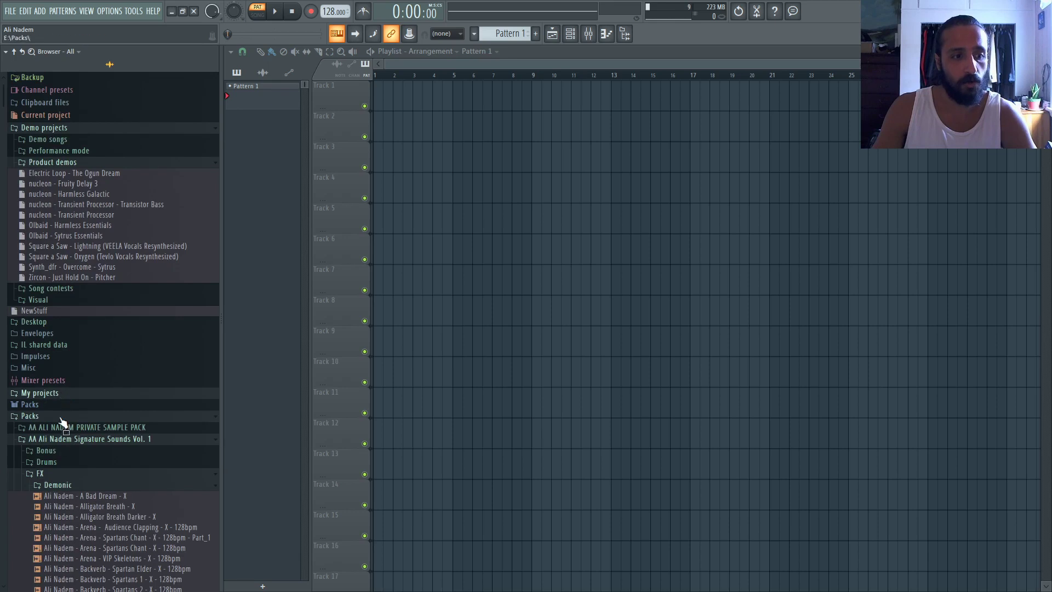
left_click(60, 442)
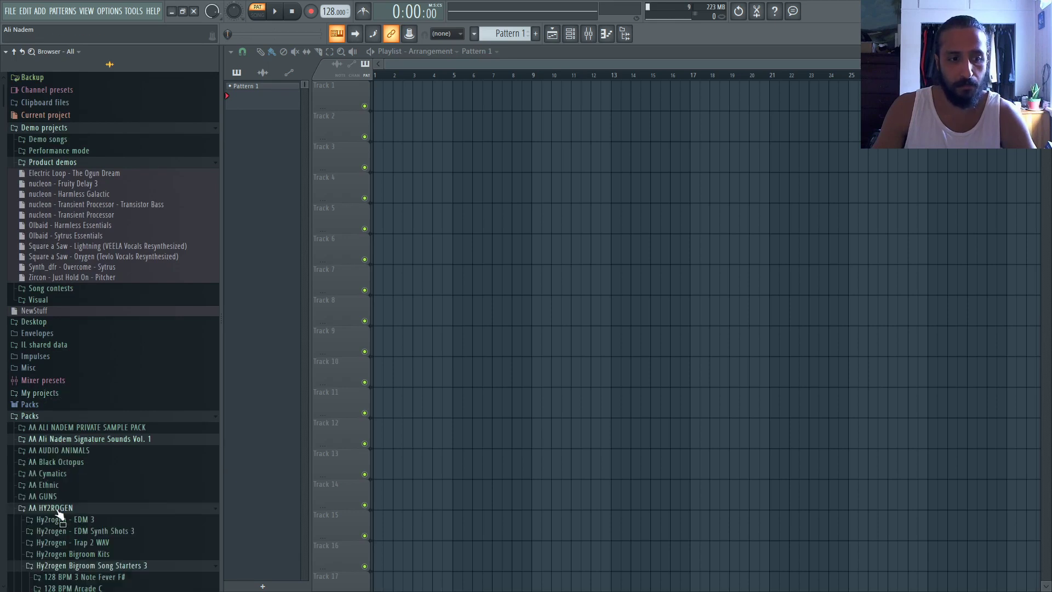
scroll(96, 481, "down", 7)
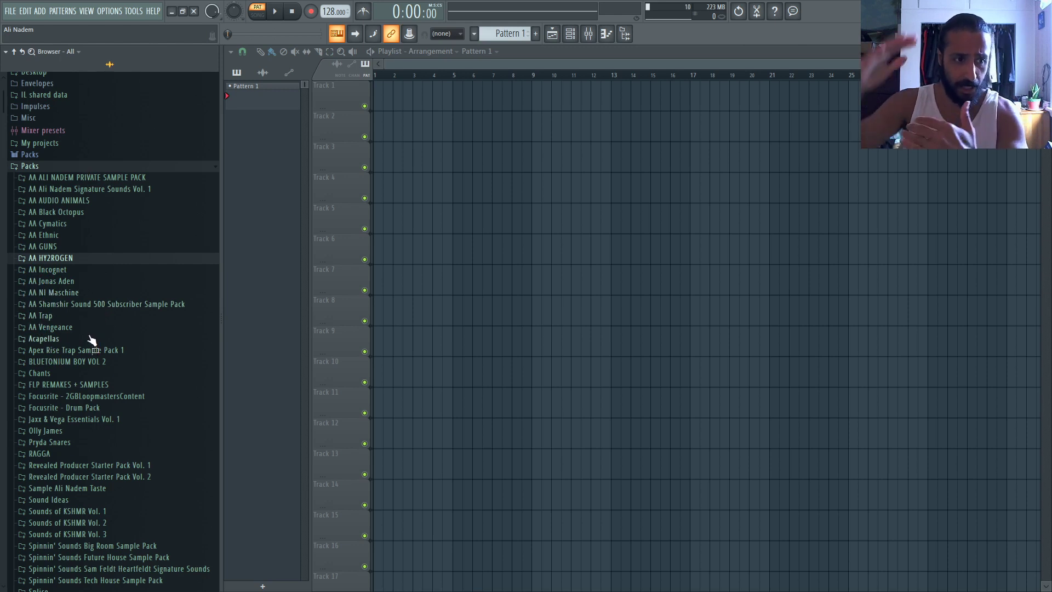
Expand the AA Vengeance pack, review its subpacks, then fold it closed again
left_click(71, 327)
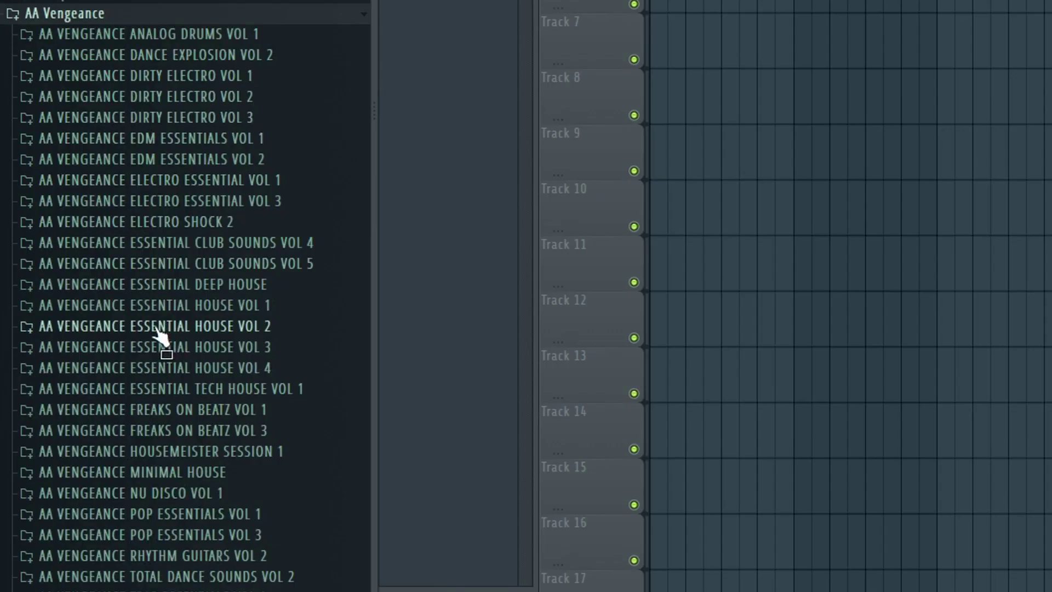
scroll(157, 329, "down", 5)
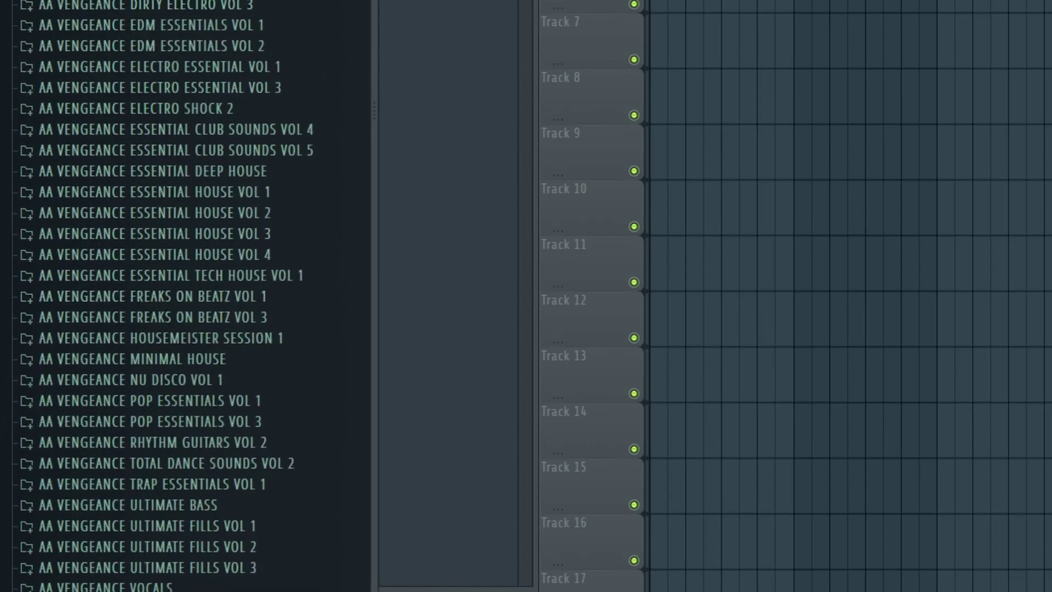
scroll(117, 98, "down", 1)
scroll(126, 101, "down", 7)
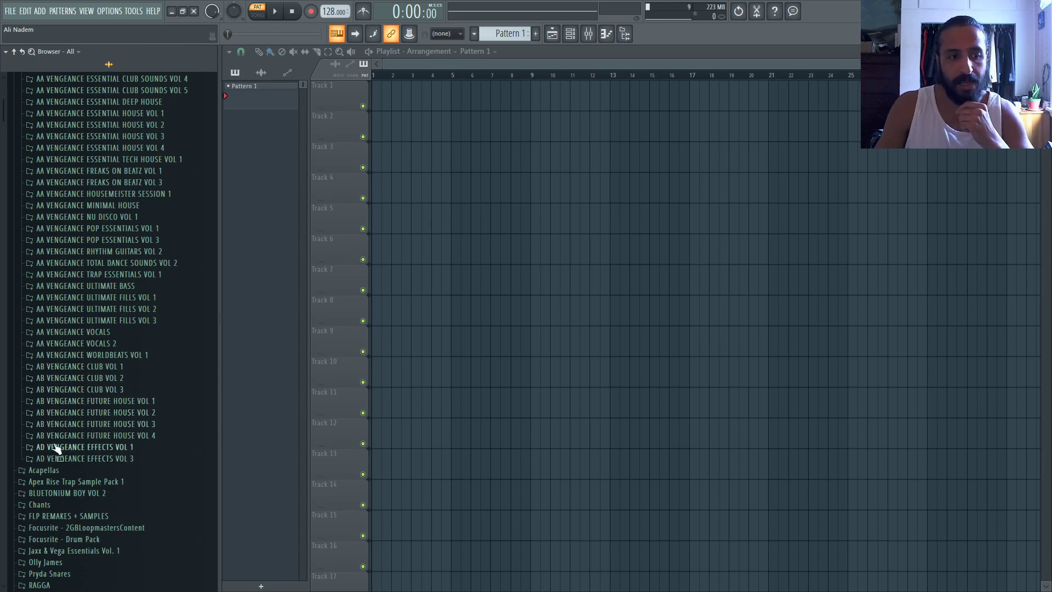
scroll(104, 416, "up", 9)
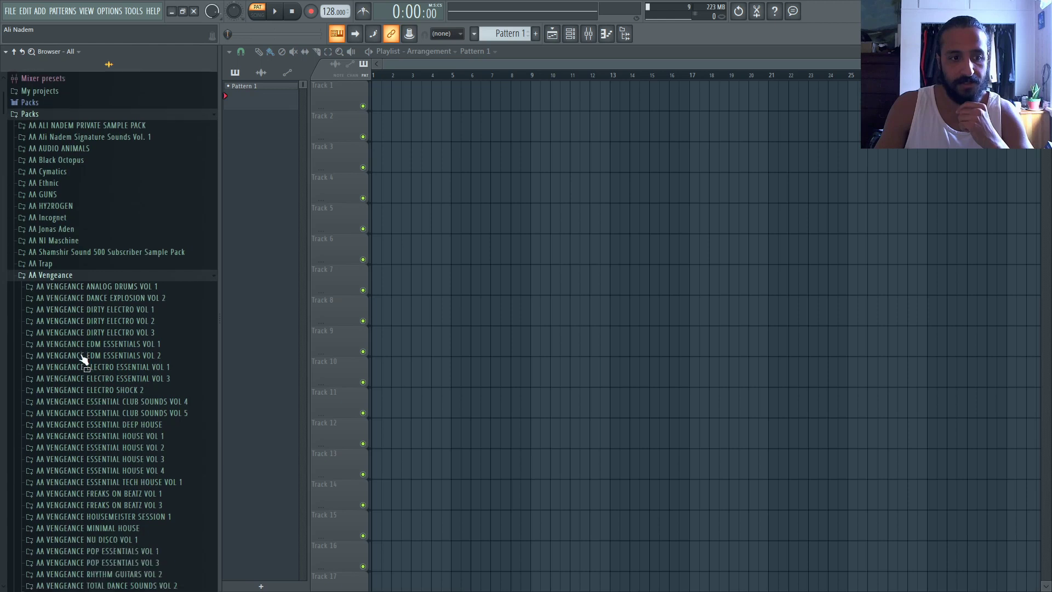
scroll(83, 358, "down", 2)
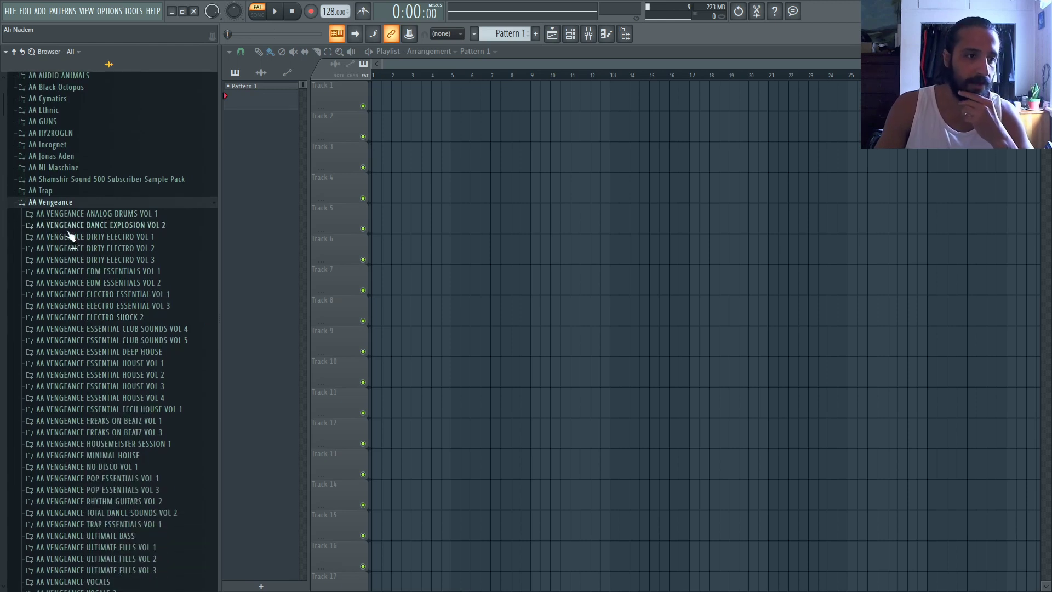
left_click(70, 202)
scroll(140, 279, "up", 4)
Widen the browser panel slightly and collapse the Demo projects folder at the top
scroll(140, 280, "up", 3)
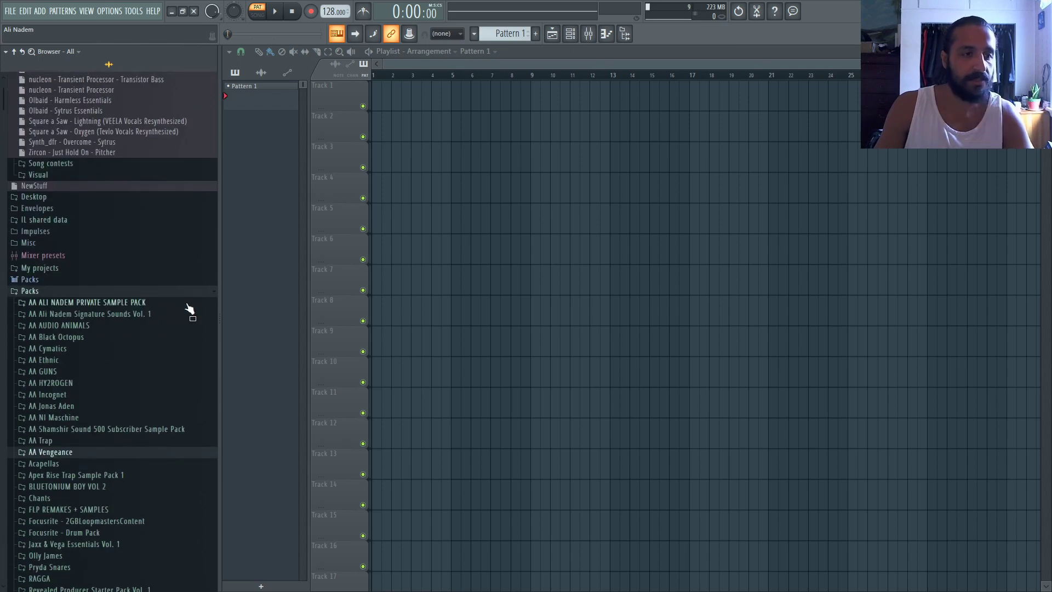
left_click_drag(219, 263, 232, 266)
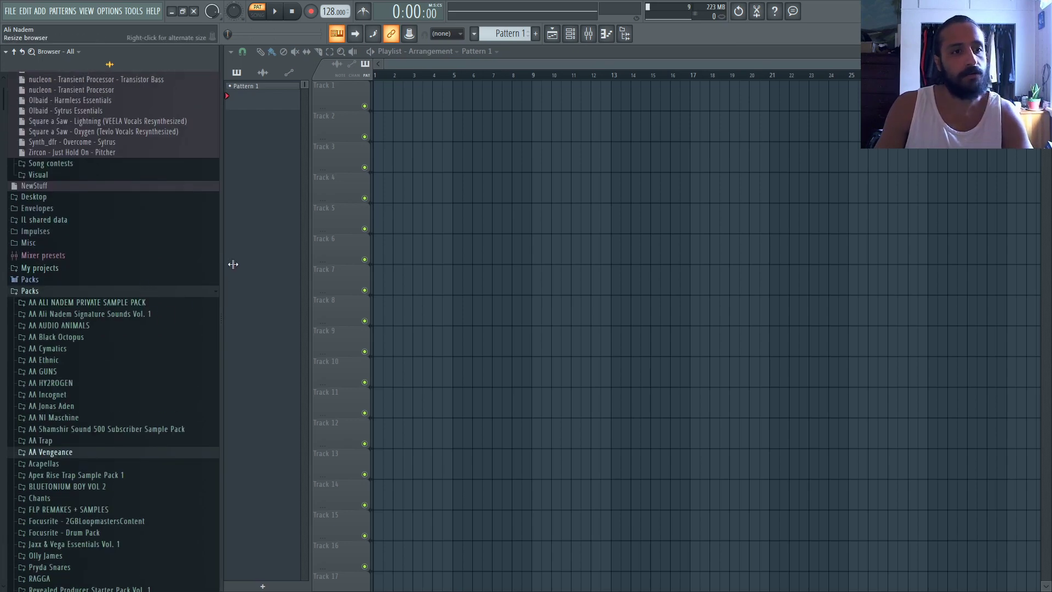
scroll(192, 267, "up", 3)
left_click(67, 129)
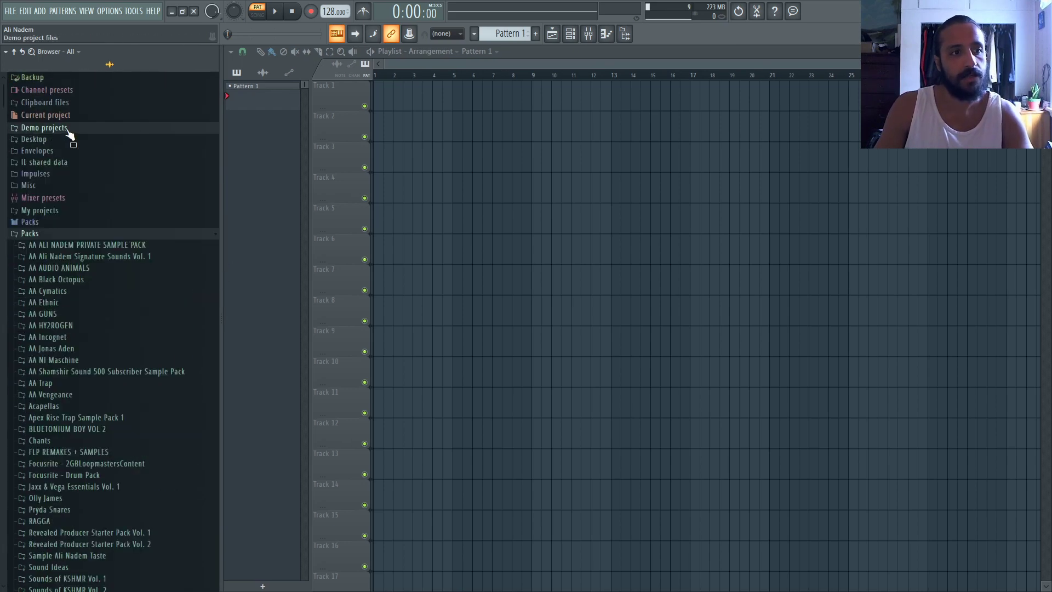